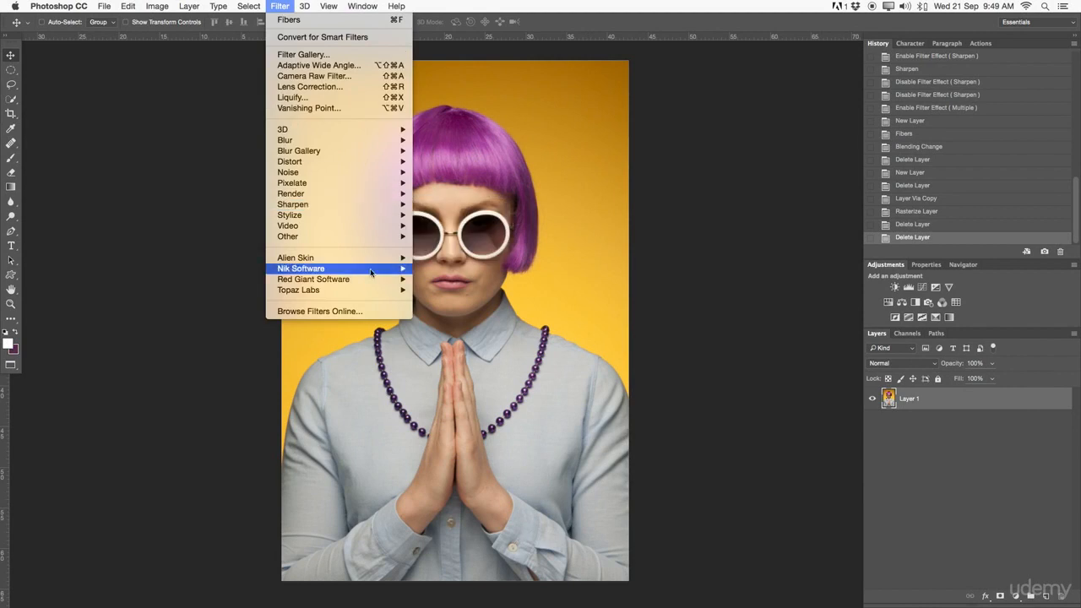
mouse_move(329, 290)
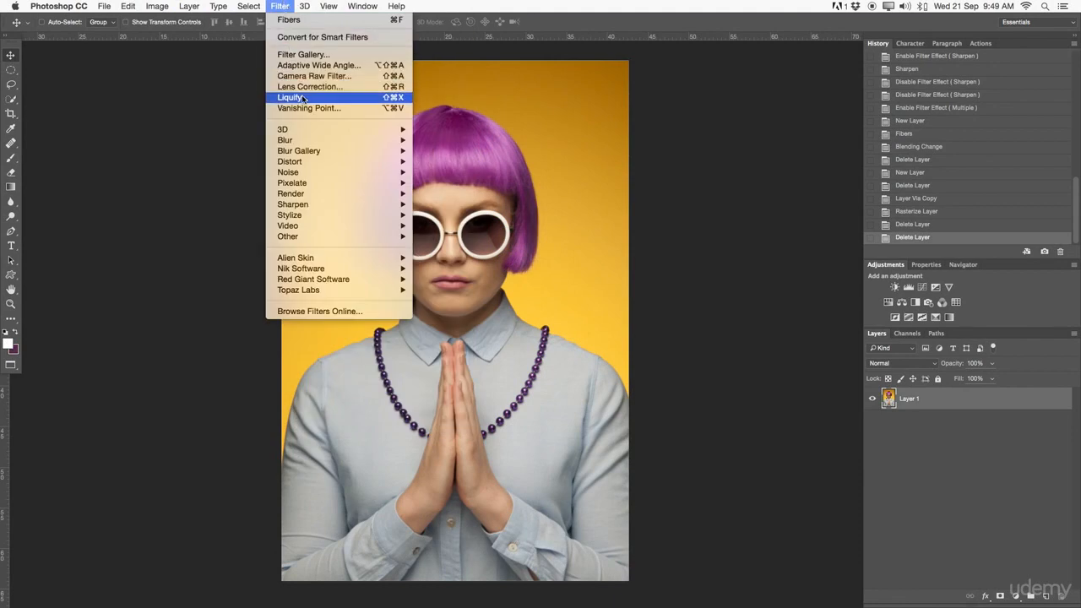
mouse_move(308, 133)
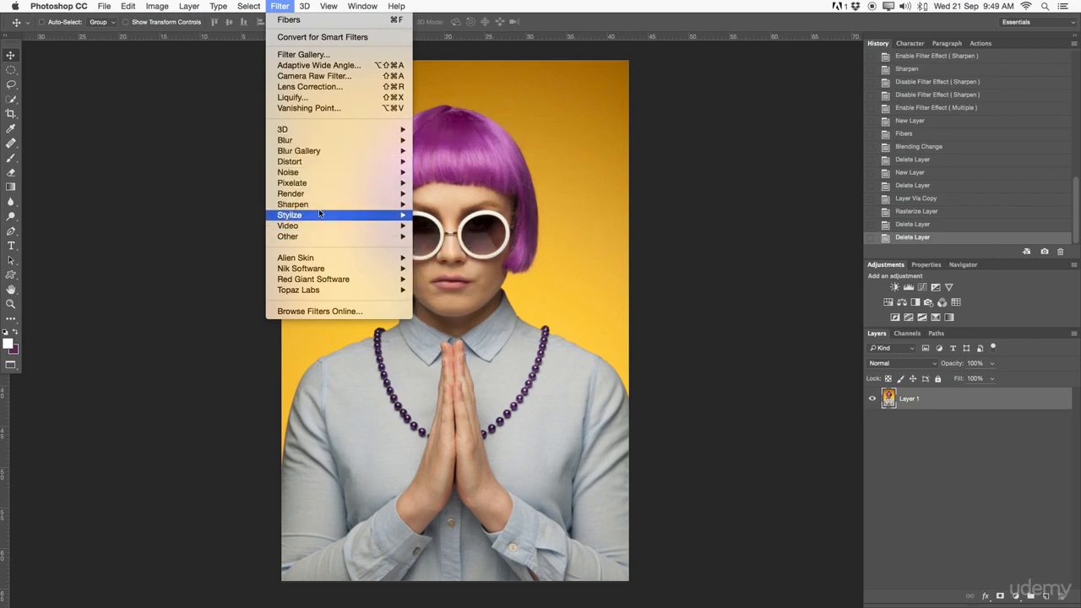
mouse_move(288, 218)
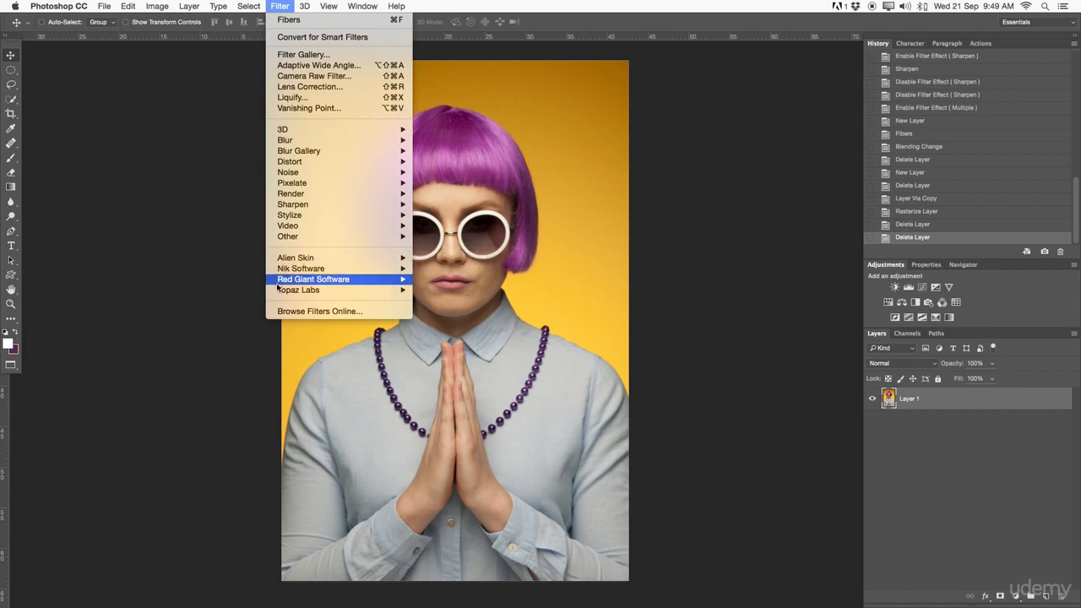
mouse_move(297, 285)
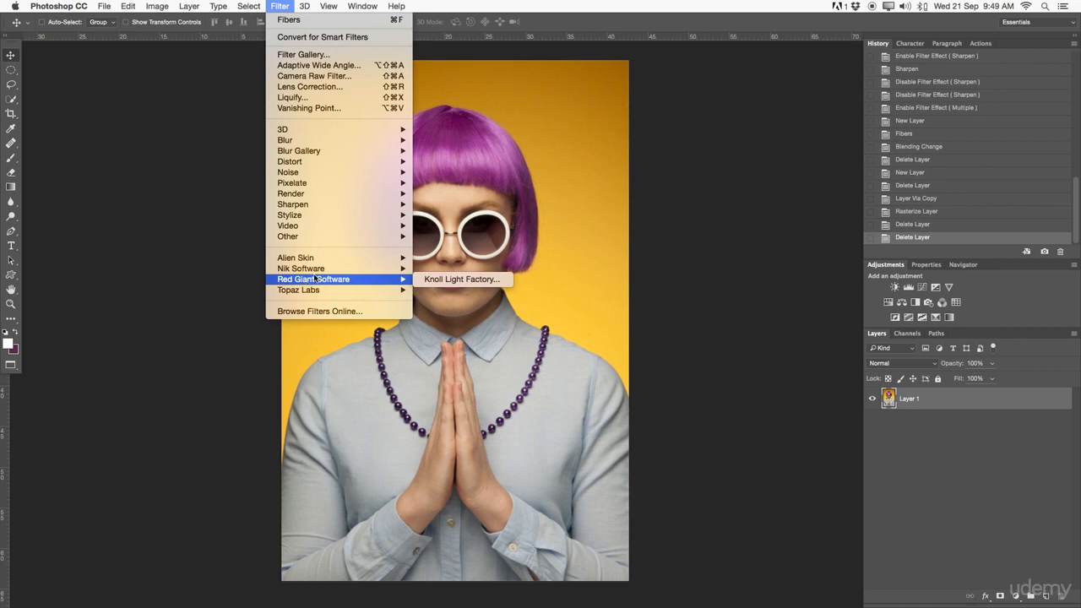
left_click(678, 102)
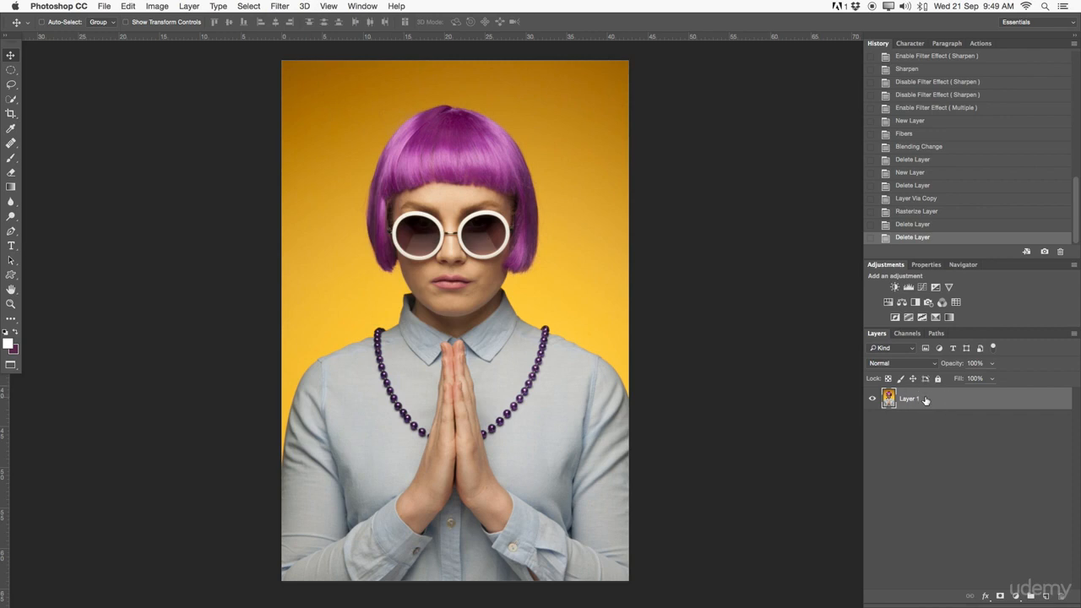
- Try a Gaussian Blur with a 100-pixel radius on Layer 1 and undo it through the history
left_click(279, 6)
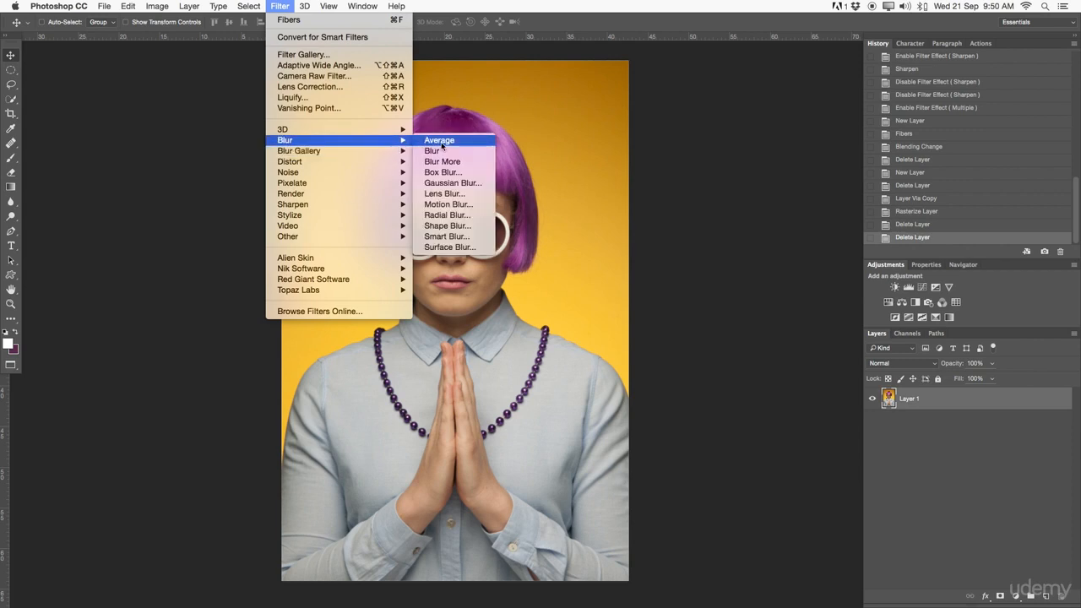
left_click(467, 183)
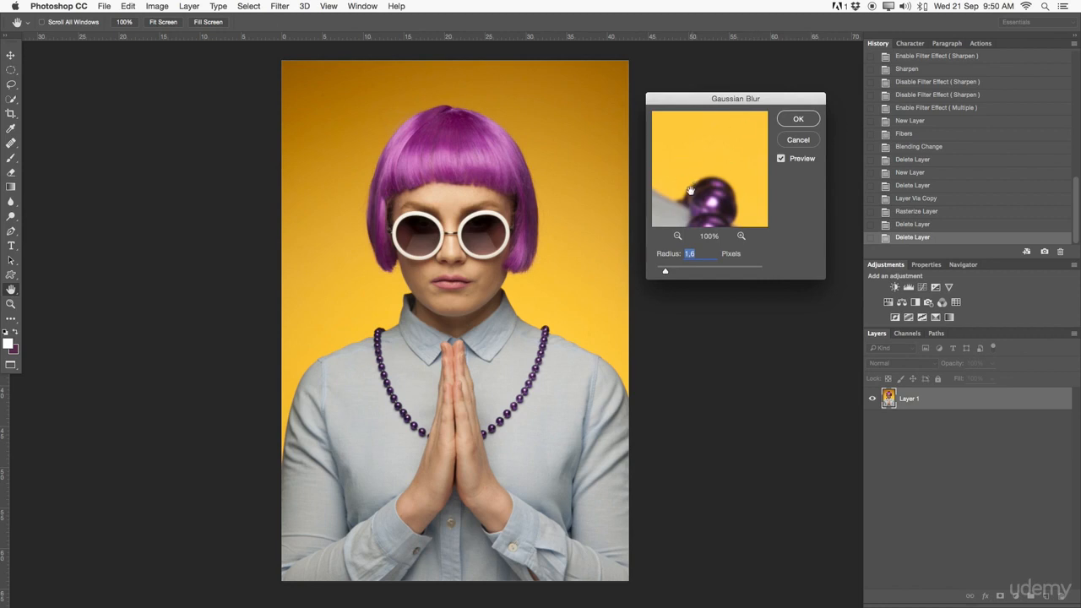
left_click(681, 237)
left_click(684, 237)
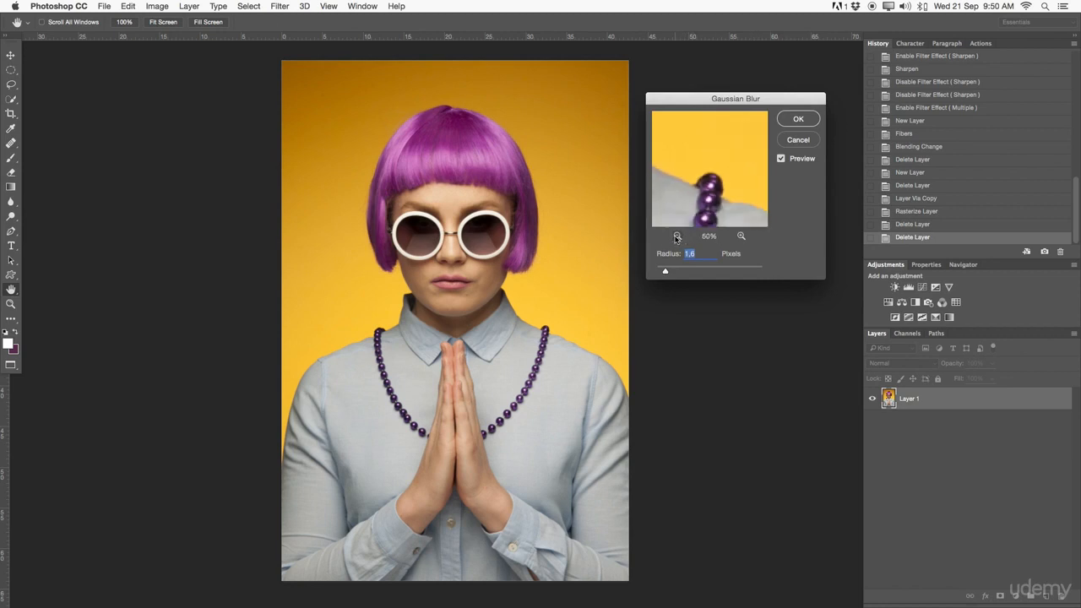
left_click(786, 159)
left_click(783, 159)
left_click_drag(666, 271, 702, 272)
type("100")
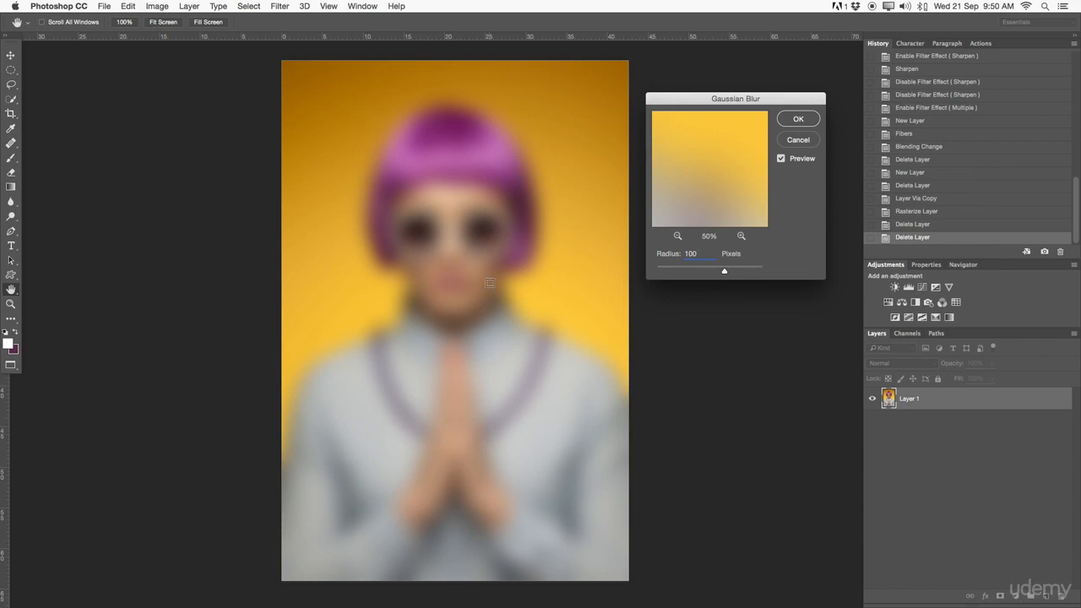
left_click(798, 119)
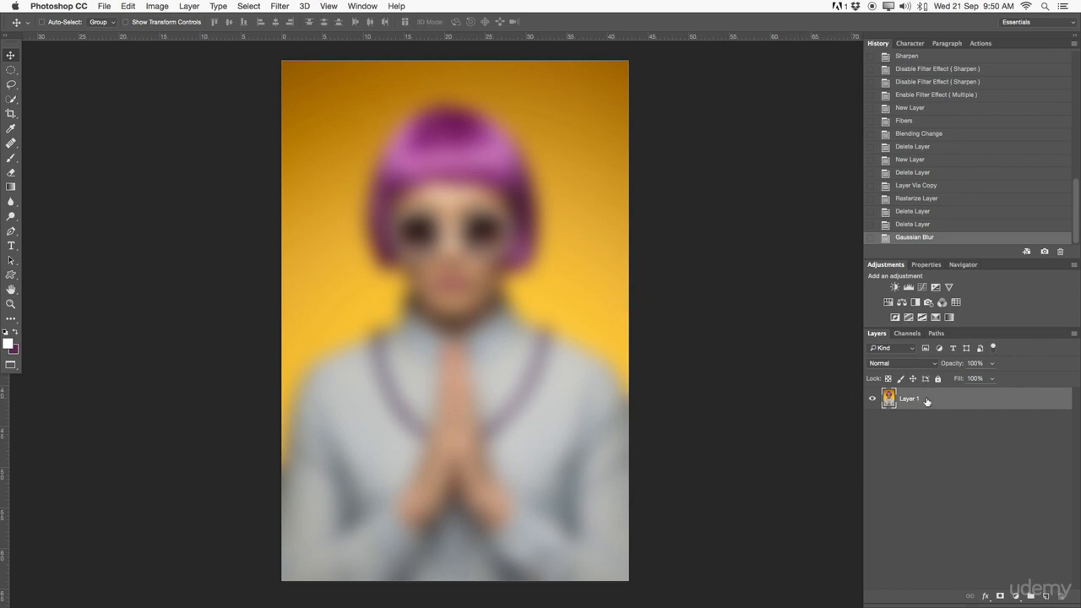
left_click(928, 226)
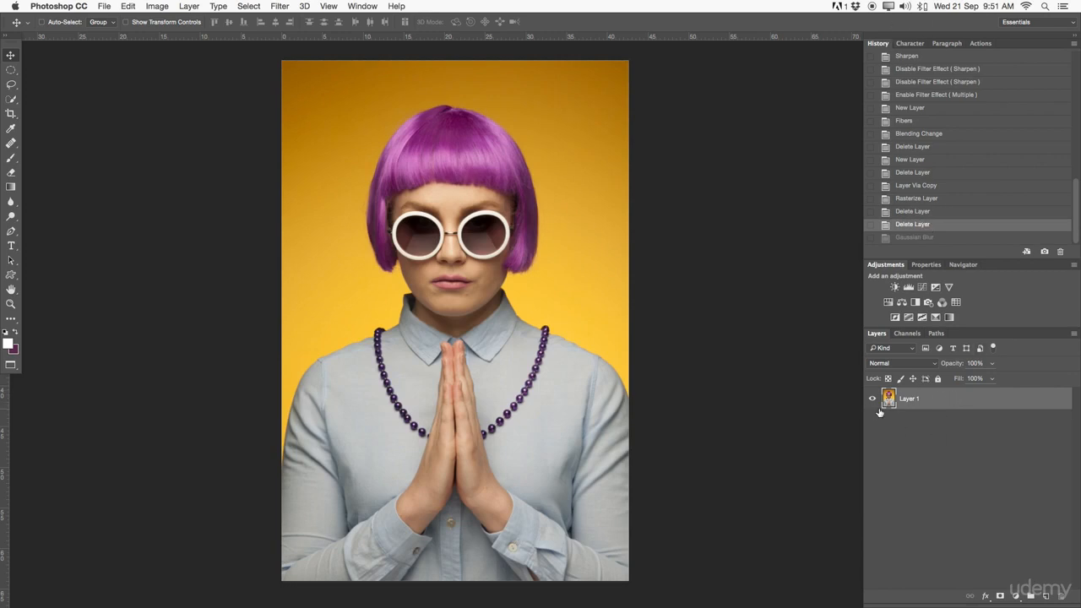
- Duplicate Layer 1 as "Smart Object" and convert the copy to a smart object
left_click_drag(890, 399, 1031, 595)
double_click(925, 400)
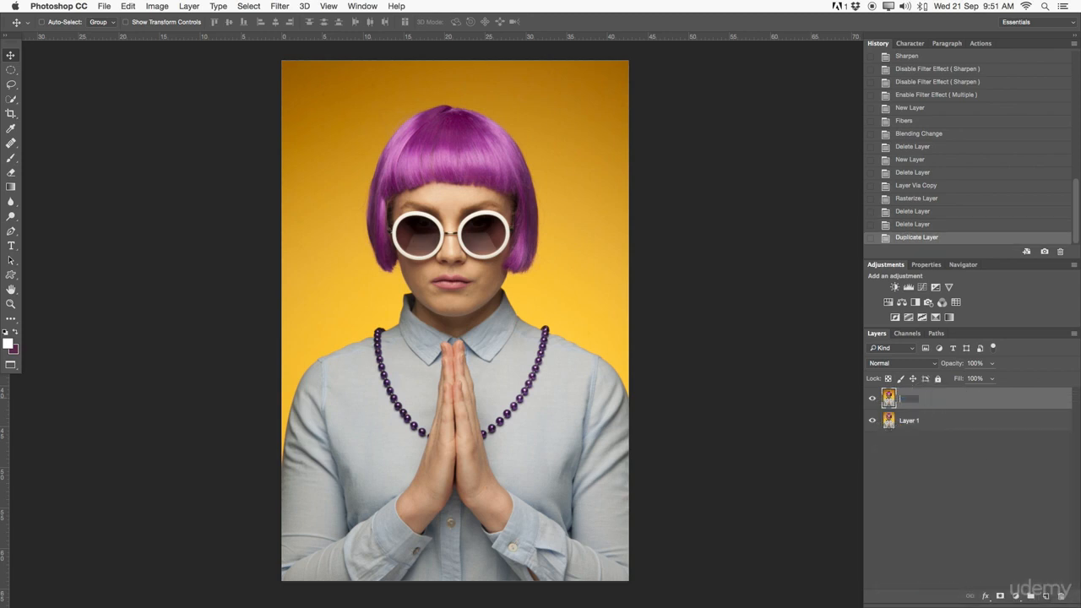
type("Smart Object")
key("Return")
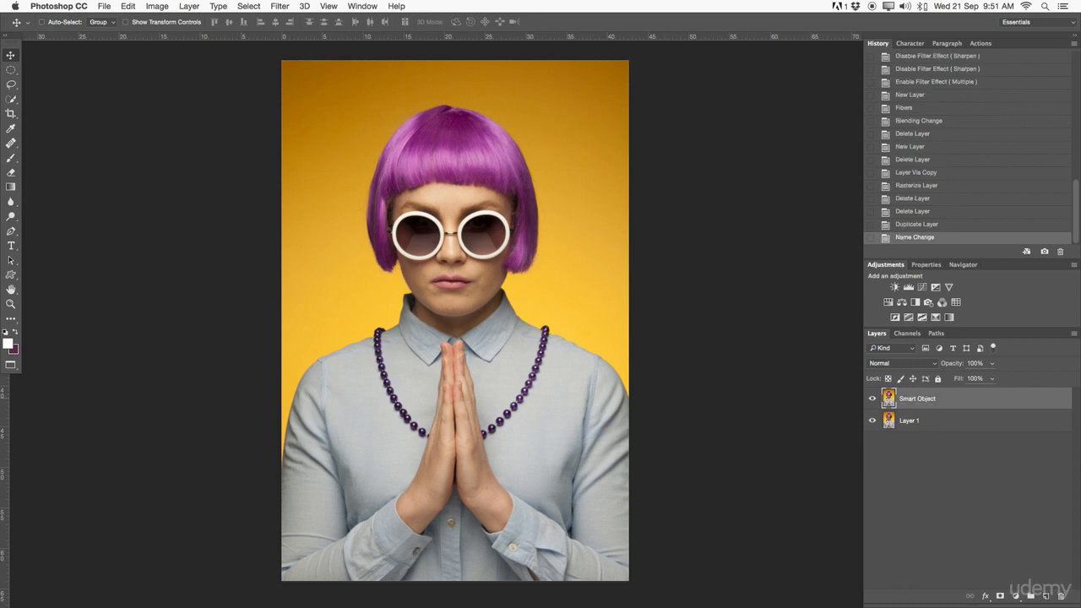
right_click(946, 397)
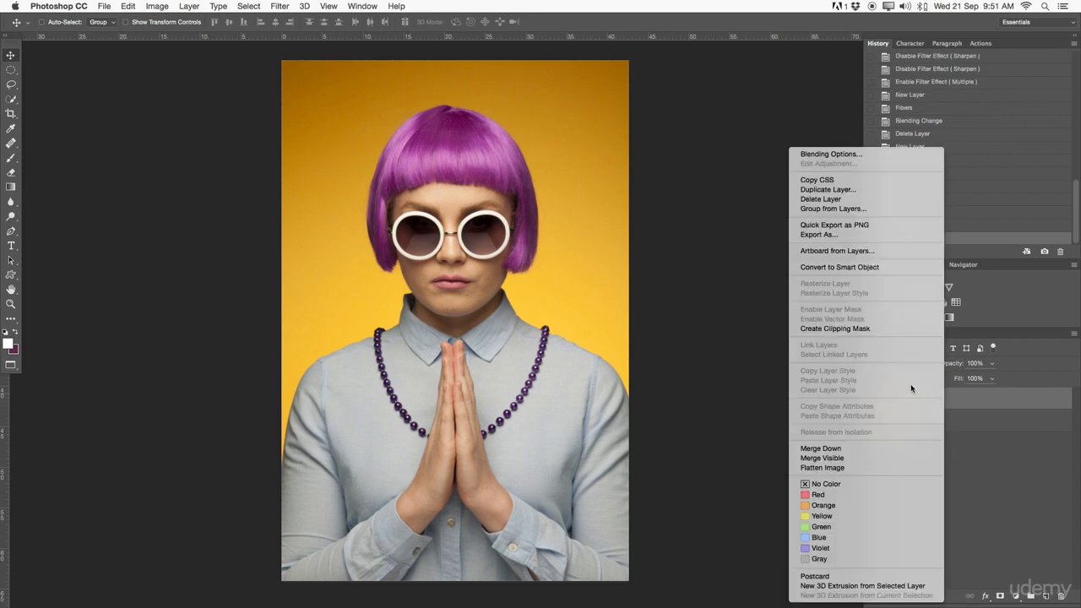
left_click(853, 268)
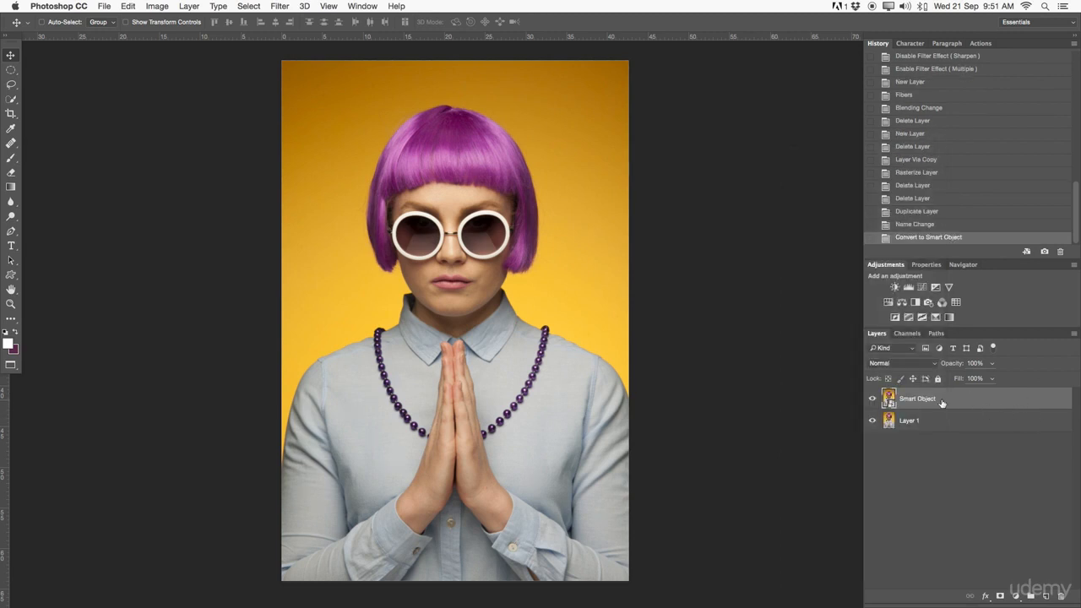
- Apply a Gaussian Blur with a 100-pixel radius to the Smart Object layer as a smart filter
left_click(280, 6)
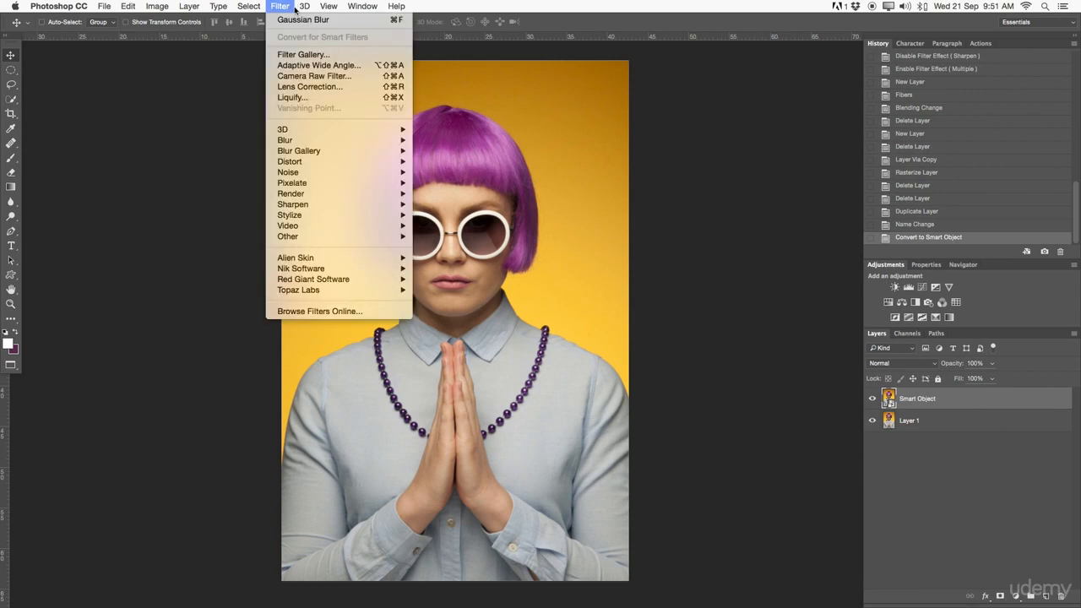
mouse_move(297, 142)
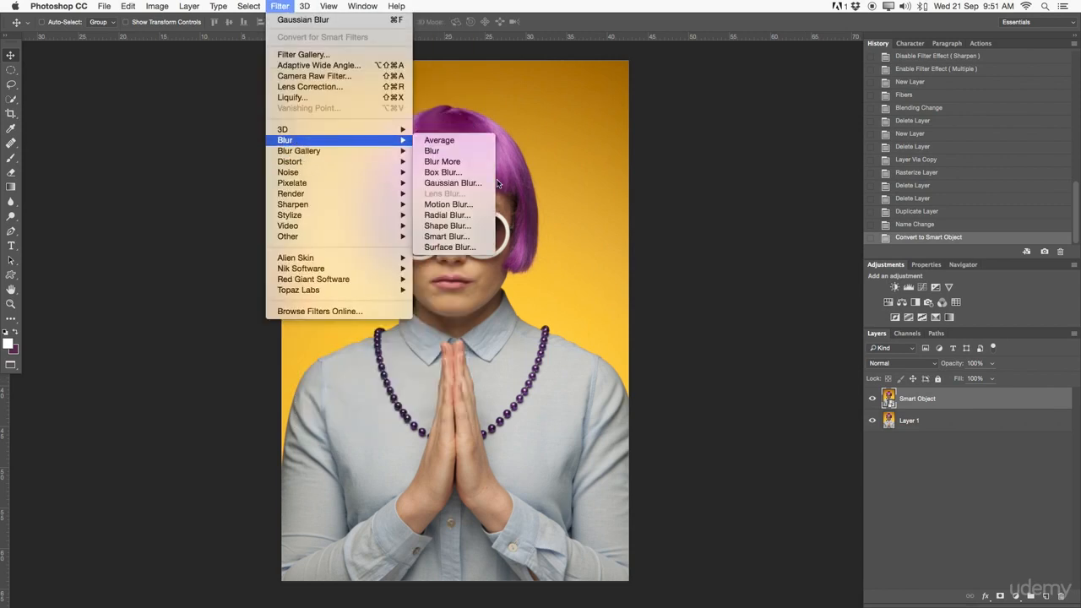
left_click(477, 182)
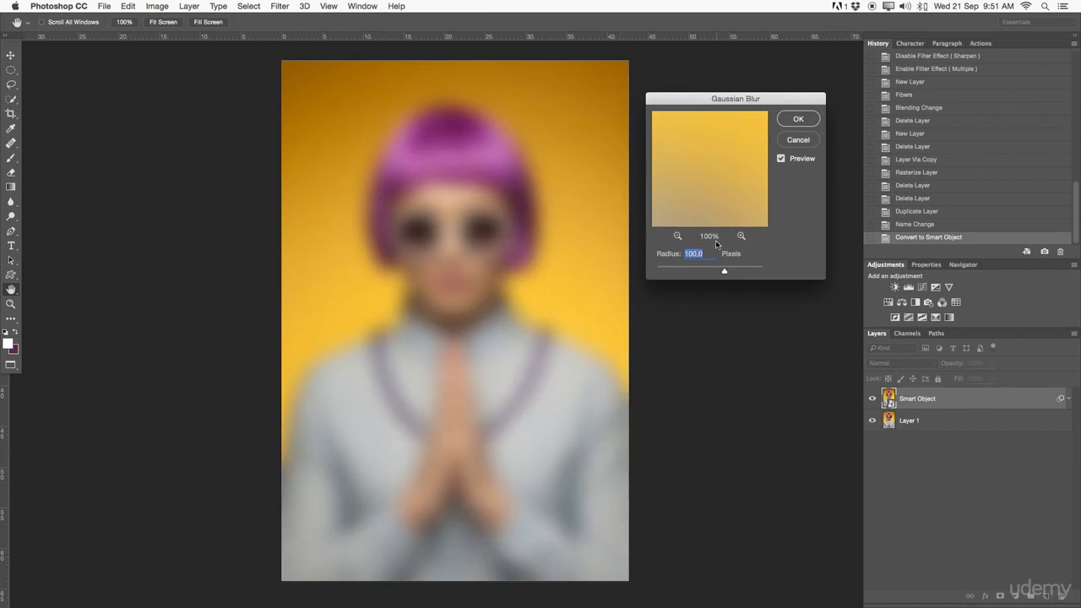
left_click(798, 118)
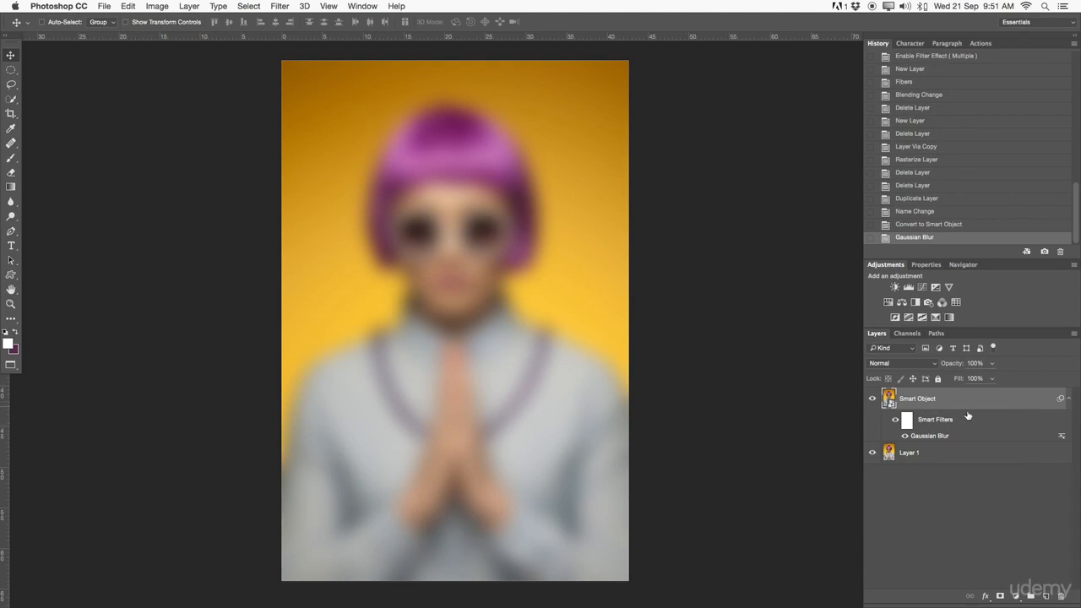
- Toggle the visibility of the Smart Object layer's smart filters to compare the image with and without the blur
left_click(895, 420)
left_click(895, 420)
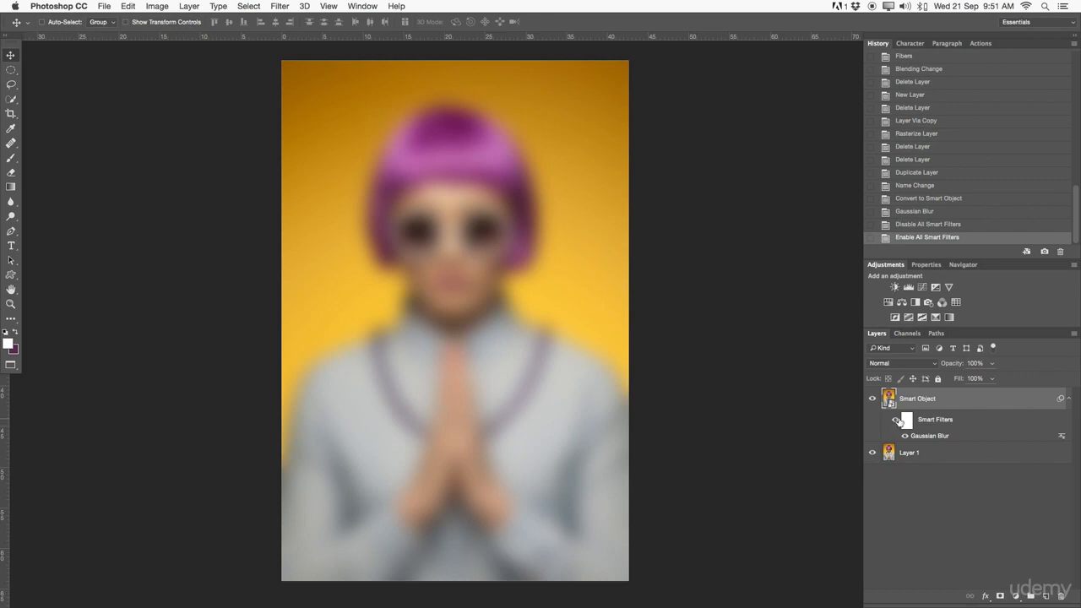
left_click(896, 422)
left_click(896, 421)
left_click(896, 421)
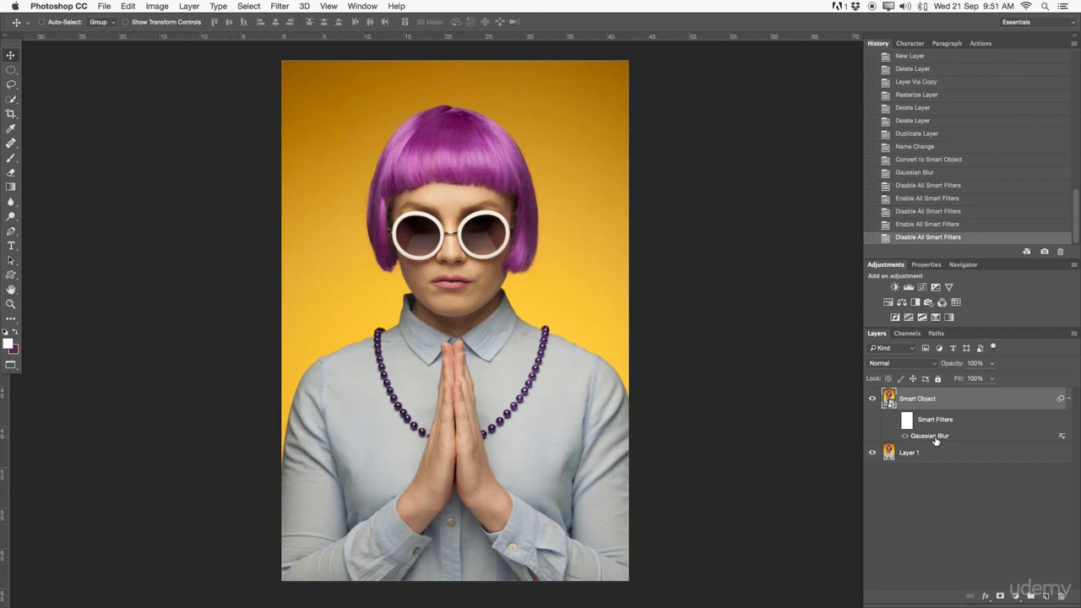
- Edit the Gaussian Blur smart filter to reduce its radius to about 1.8 pixels
double_click(929, 436)
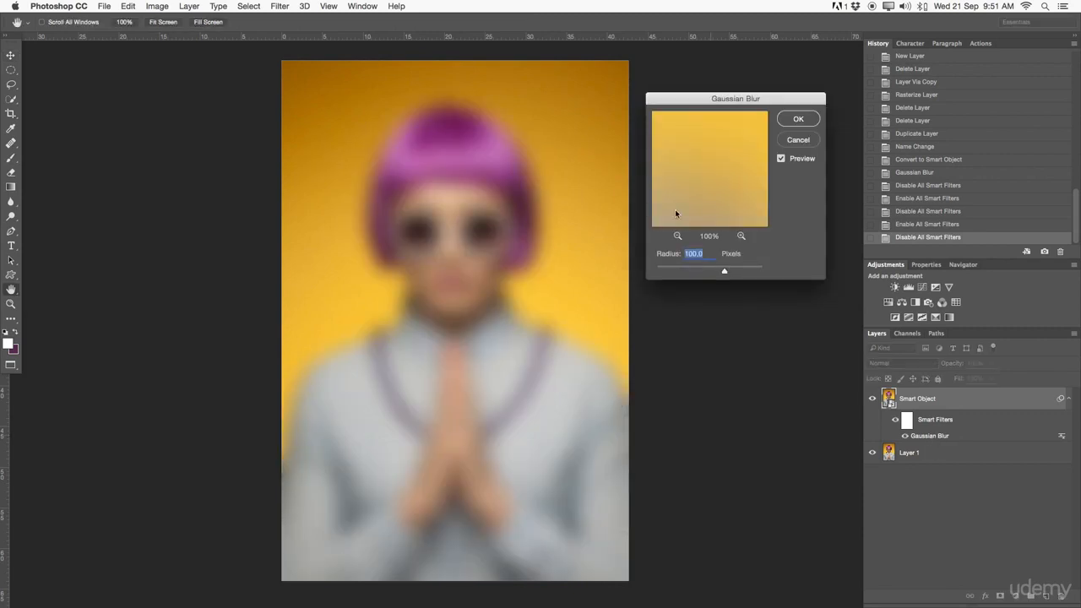
left_click_drag(724, 270, 666, 270)
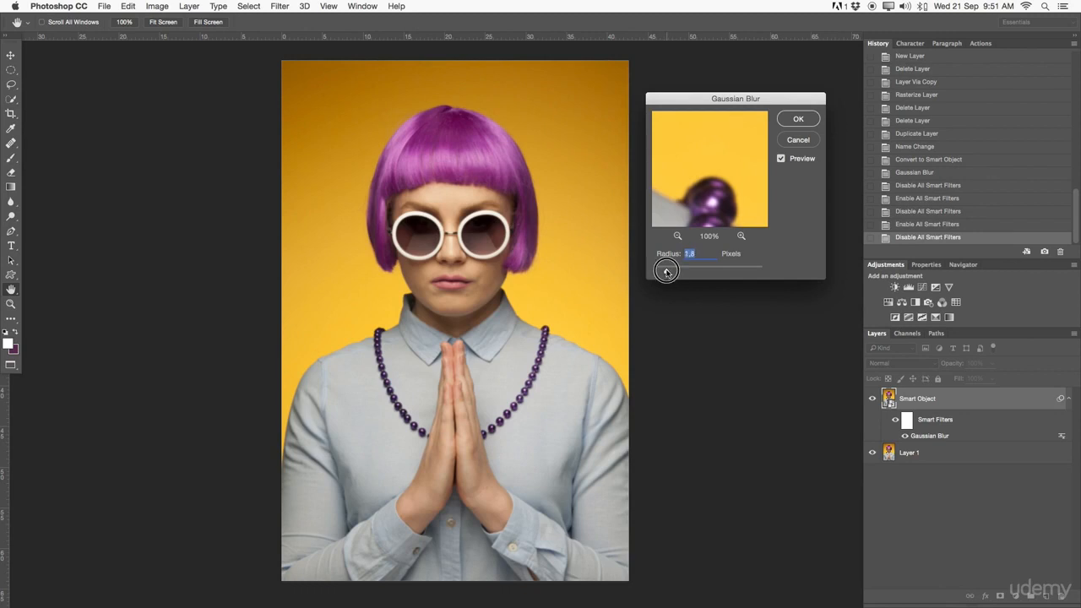
left_click(797, 118)
- Collapse and expand the list of smart filters under the Smart Object layer
left_click(1069, 399)
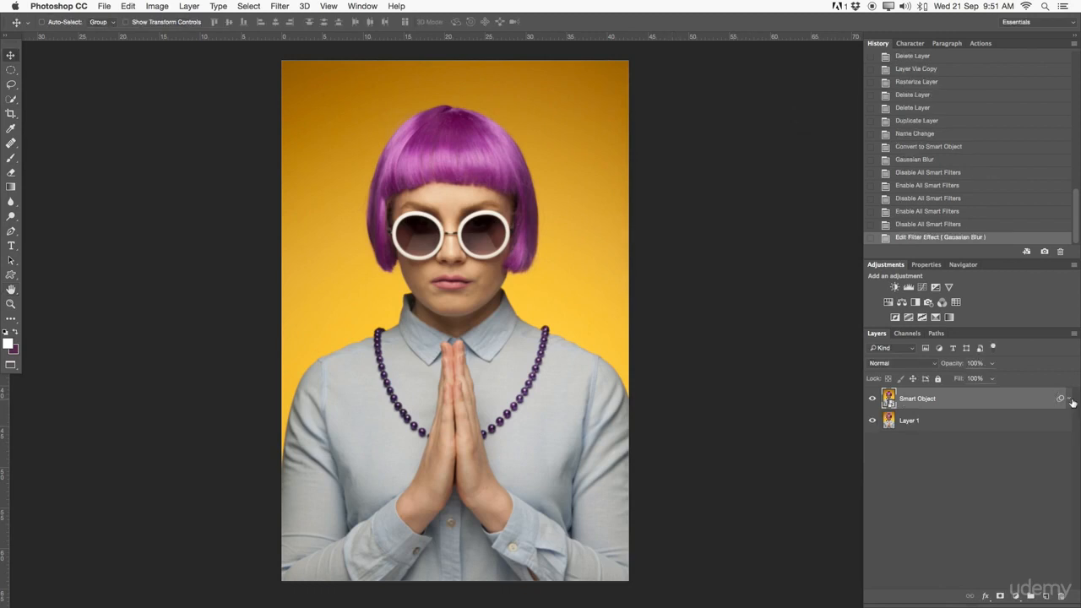
left_click(1069, 399)
left_click(1069, 399)
left_click(1070, 400)
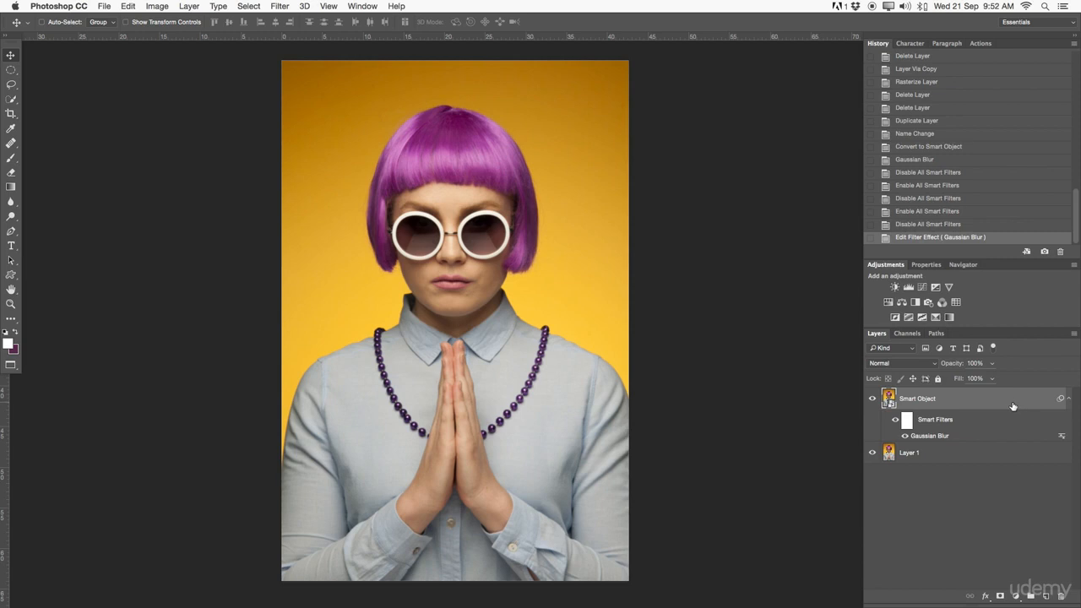
- Delete the Gaussian Blur smart filter from the Smart Object layer
right_click(920, 437)
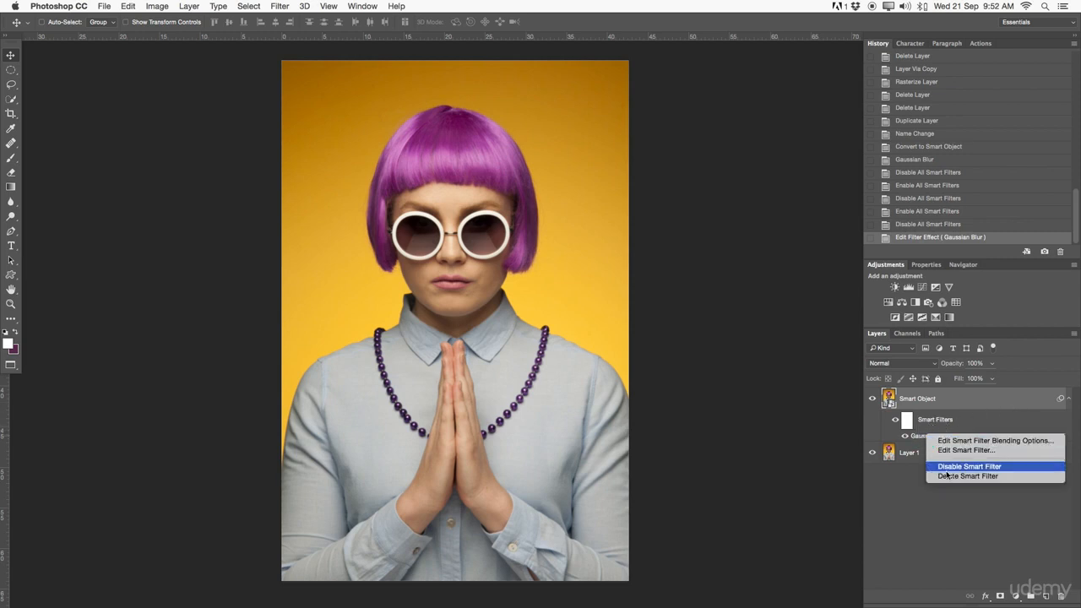
left_click(963, 427)
right_click(918, 437)
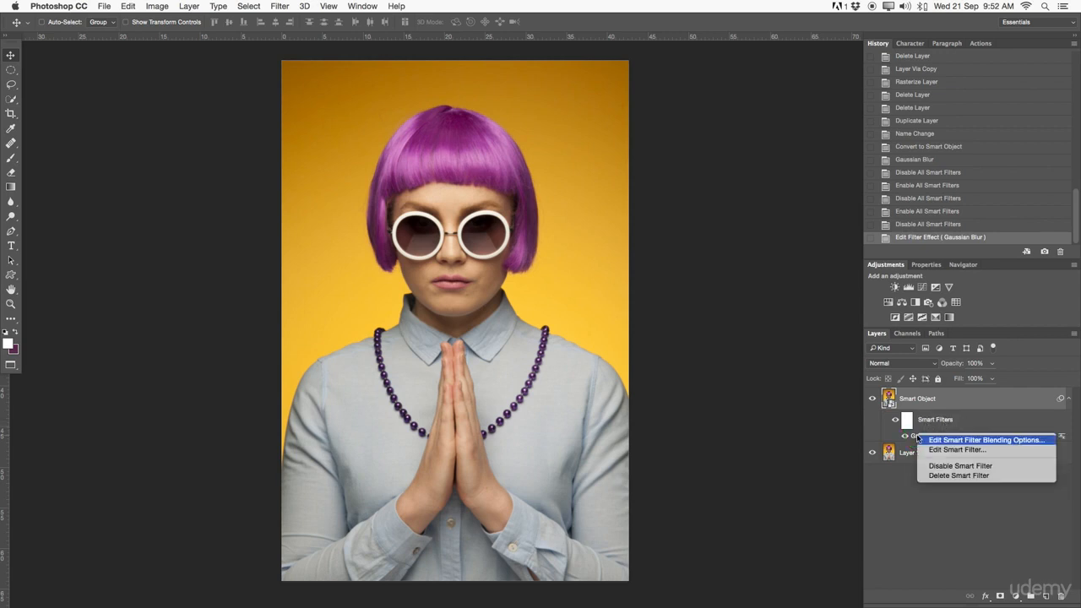
left_click(958, 475)
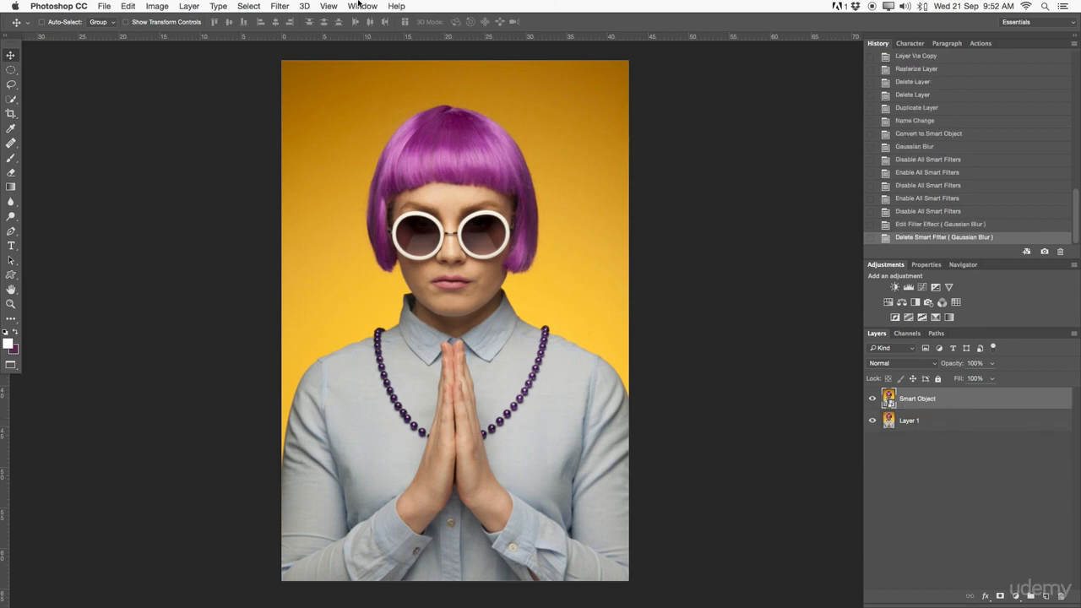
- Apply the Sharpen filter to the Smart Object layer, with the lower part of the face in close view
key("z")
left_click_drag(442, 229, 446, 158)
left_click_drag(439, 273, 465, 189)
left_click(280, 6)
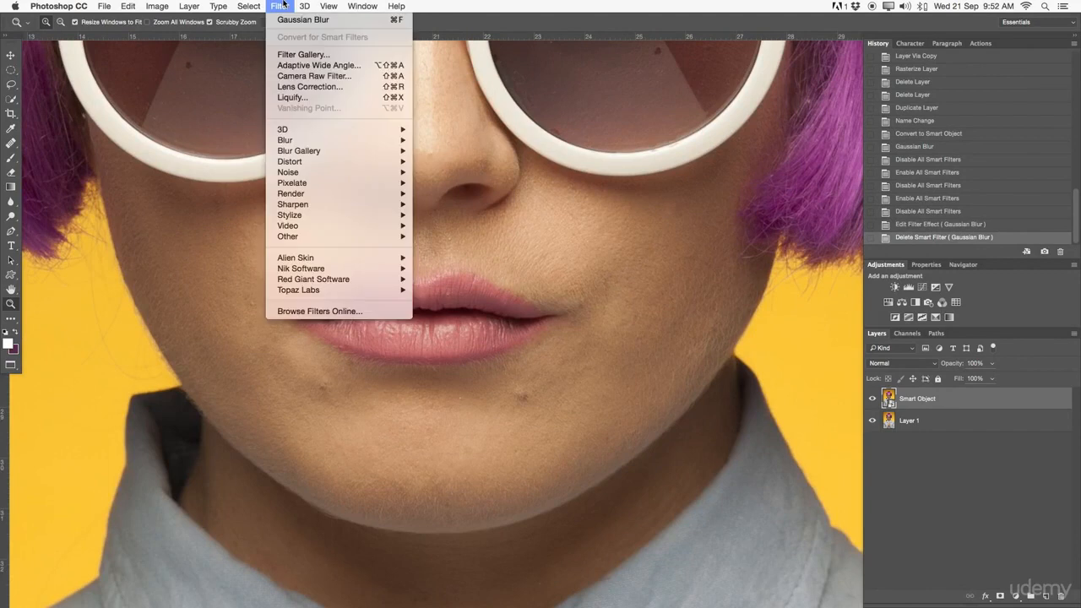
mouse_move(300, 205)
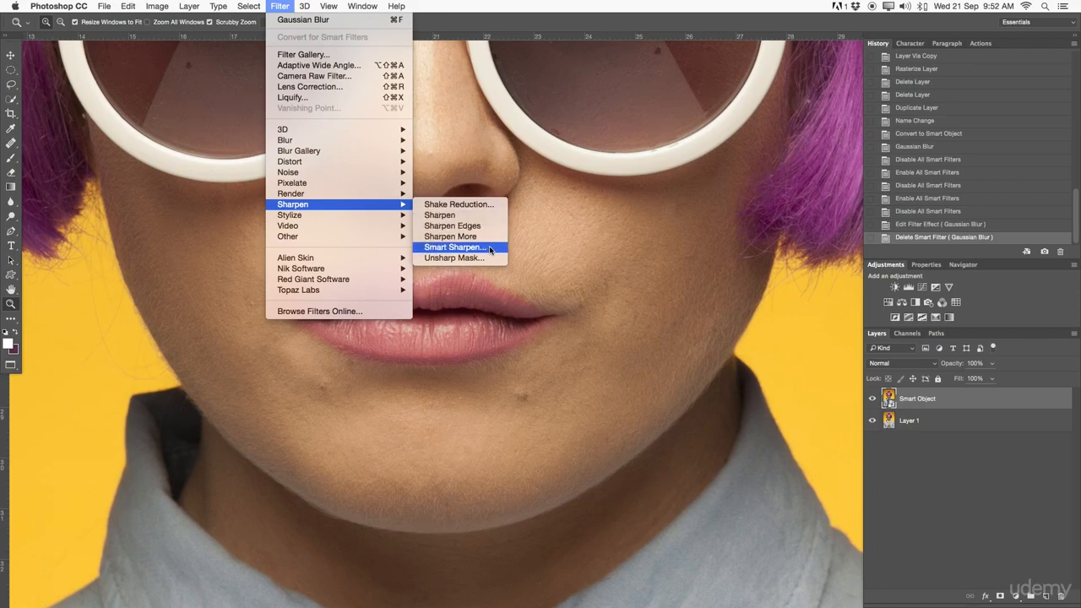
left_click(457, 217)
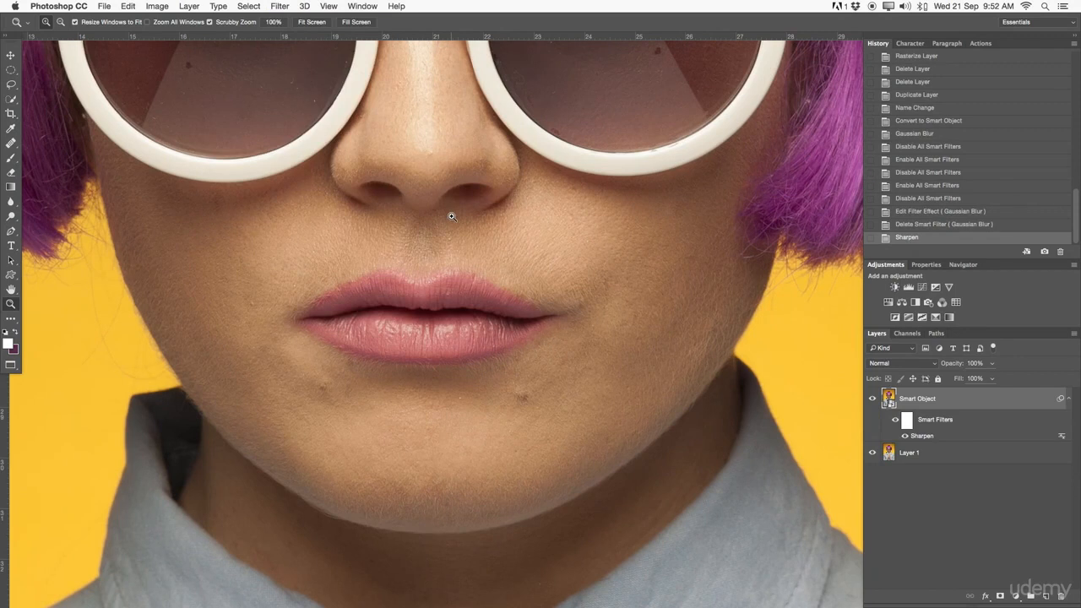
- Switch the smart filters off and on twice to compare the face with and without sharpening
left_click(895, 421)
left_click(896, 421)
left_click(895, 422)
left_click(895, 420)
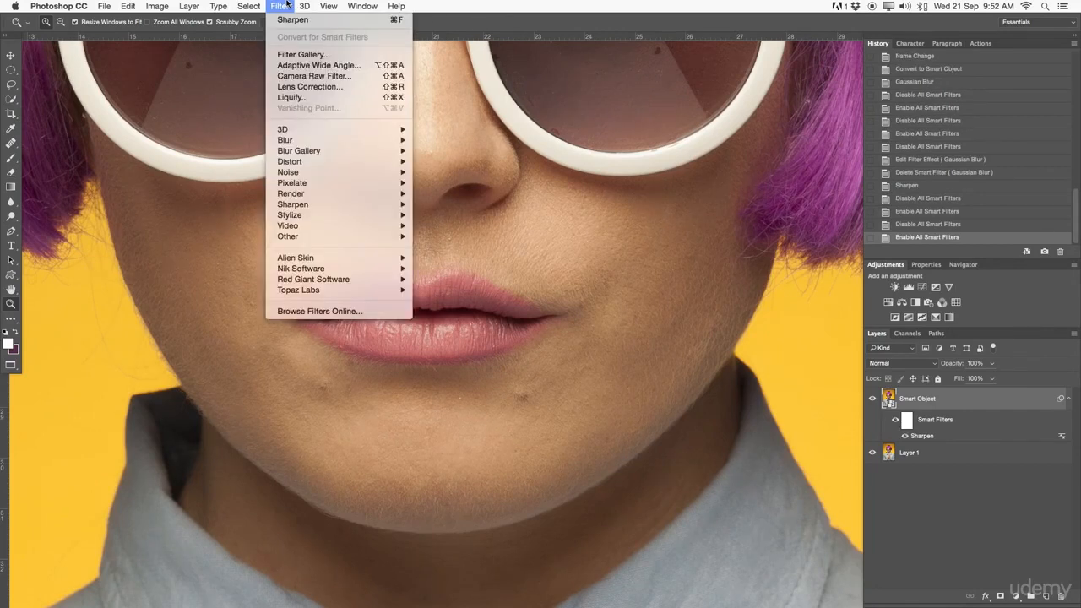
- Add a second Sharpen smart filter to the Smart Object layer and disable the upper Sharpen effect
mouse_move(309, 208)
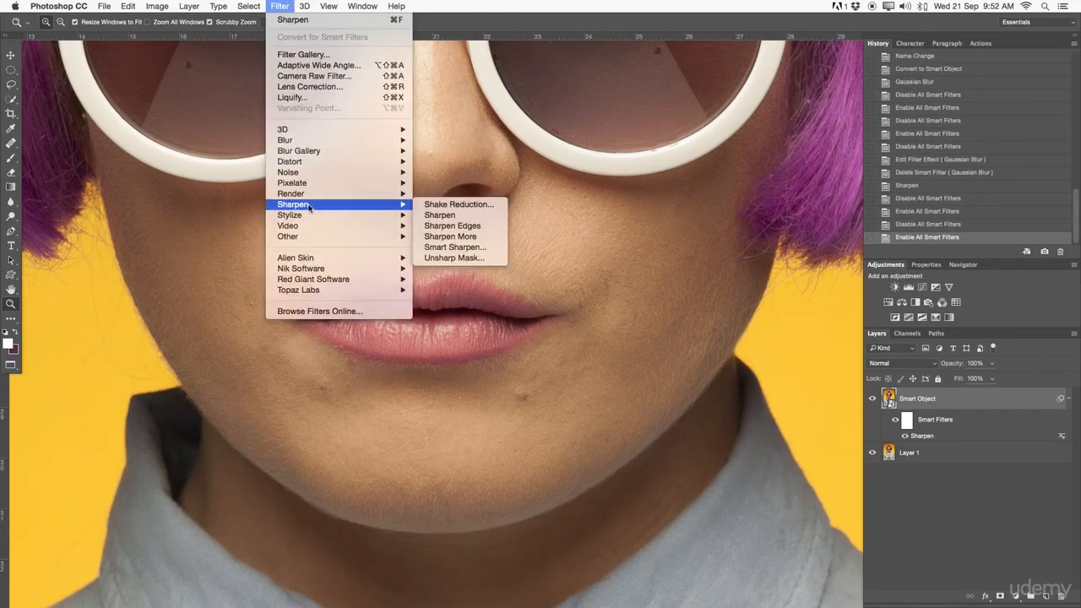
left_click(466, 214)
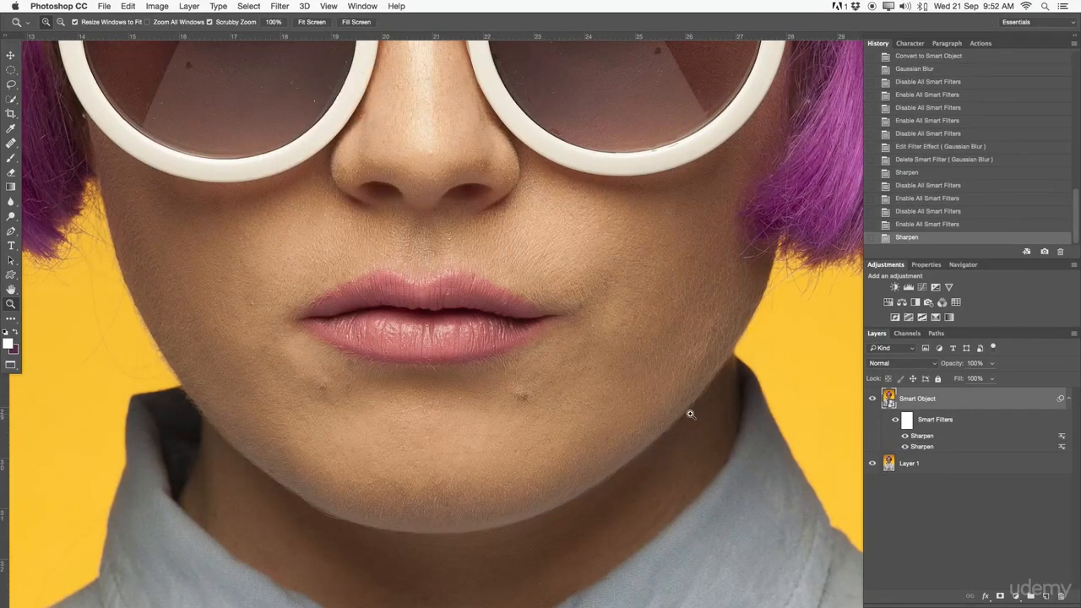
left_click(906, 435)
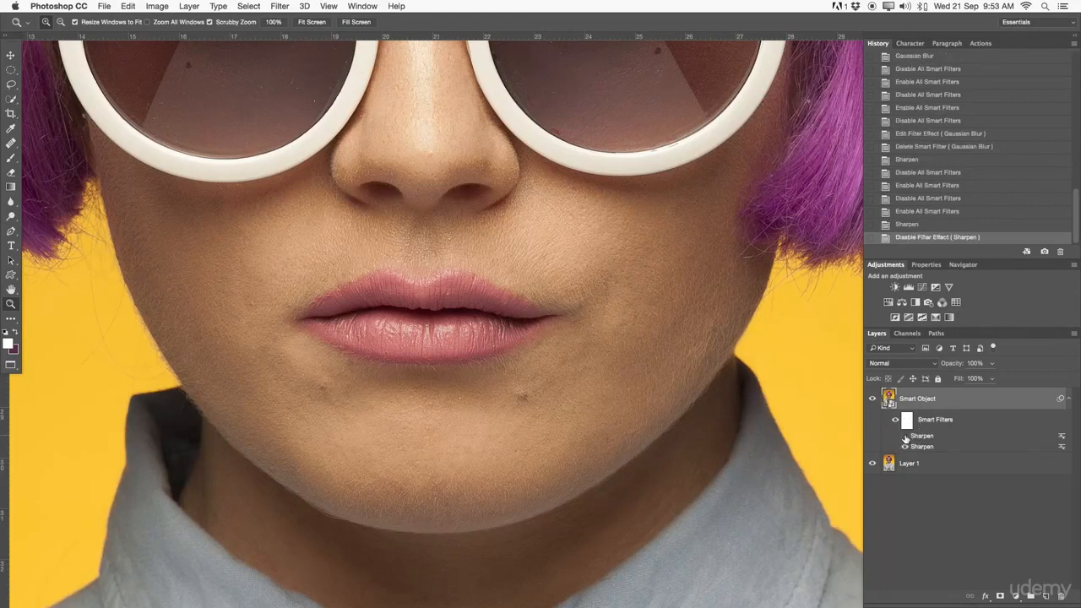
- Re-enable the upper Sharpen effect and add a Smart Sharpen smart filter with Amount 248%, Radius 2.5 px and minimal noise reduction
left_click(905, 436)
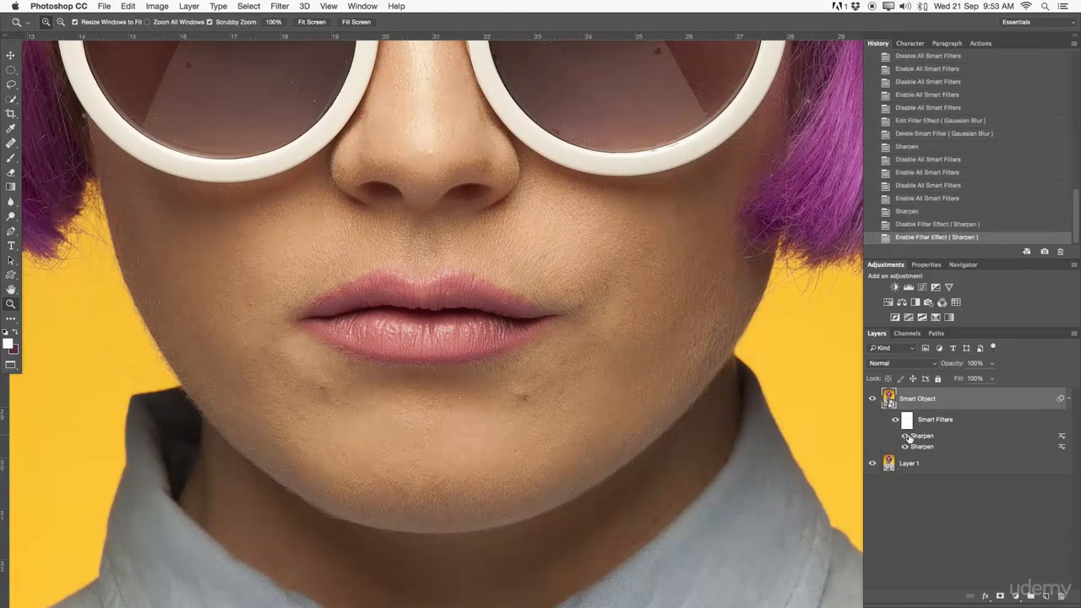
left_click(283, 5)
mouse_move(304, 177)
mouse_move(306, 205)
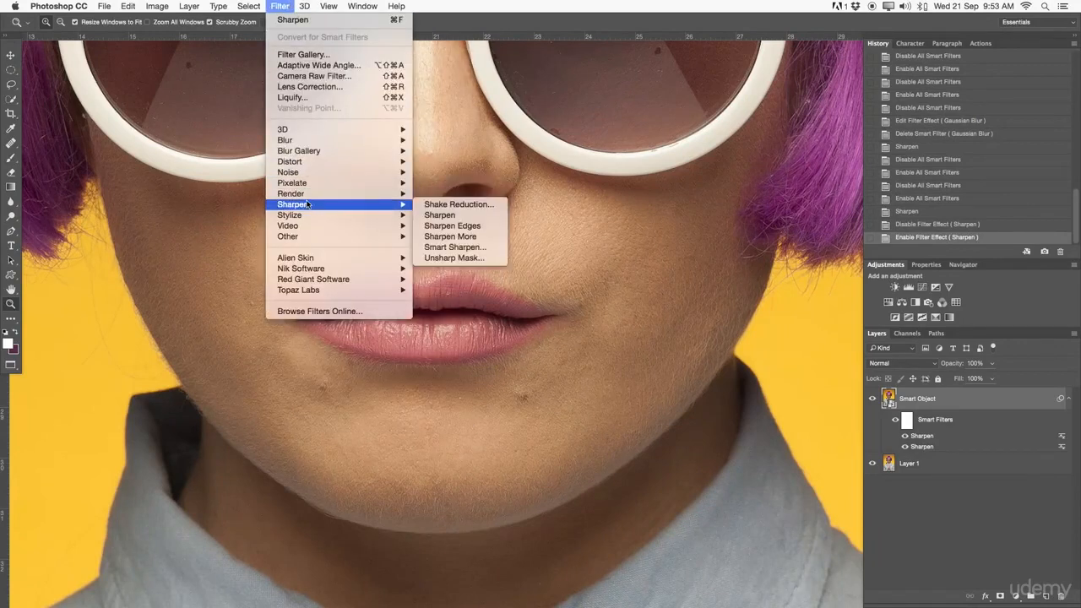
left_click(467, 248)
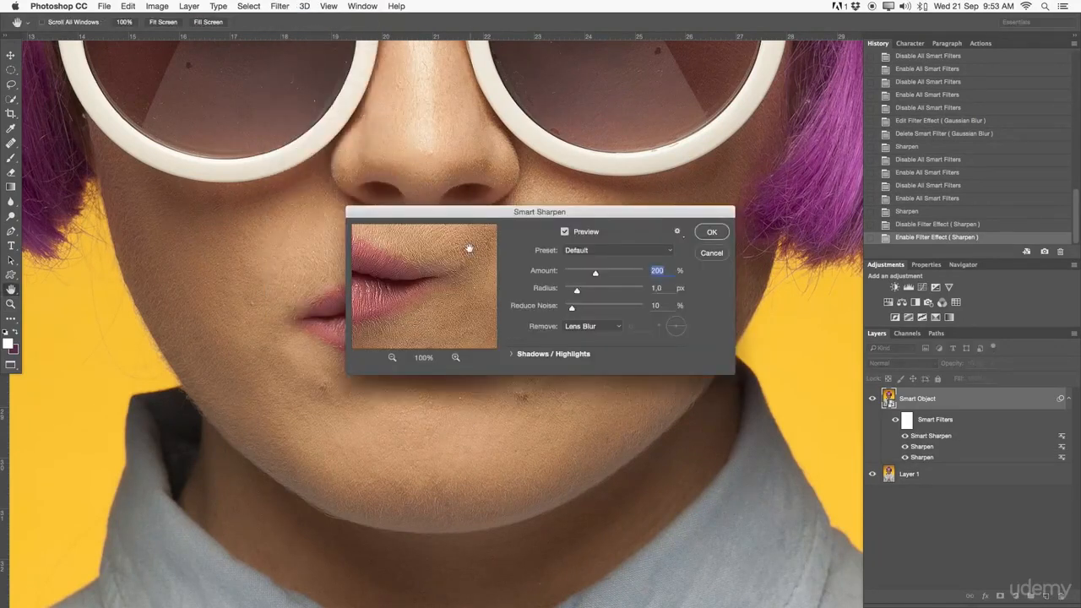
left_click_drag(598, 212, 568, 345)
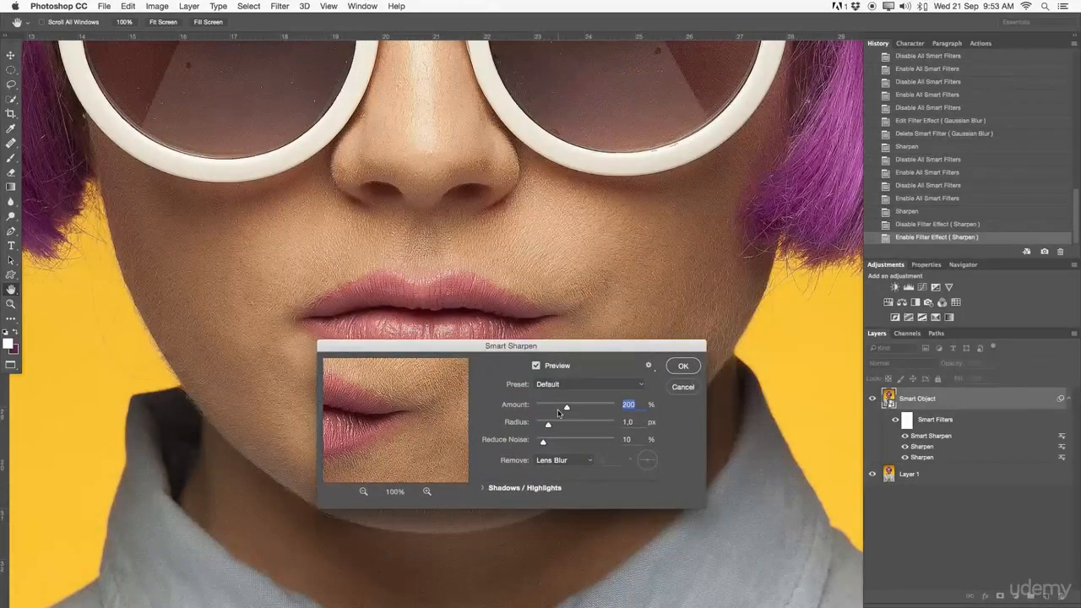
left_click_drag(567, 410, 533, 442)
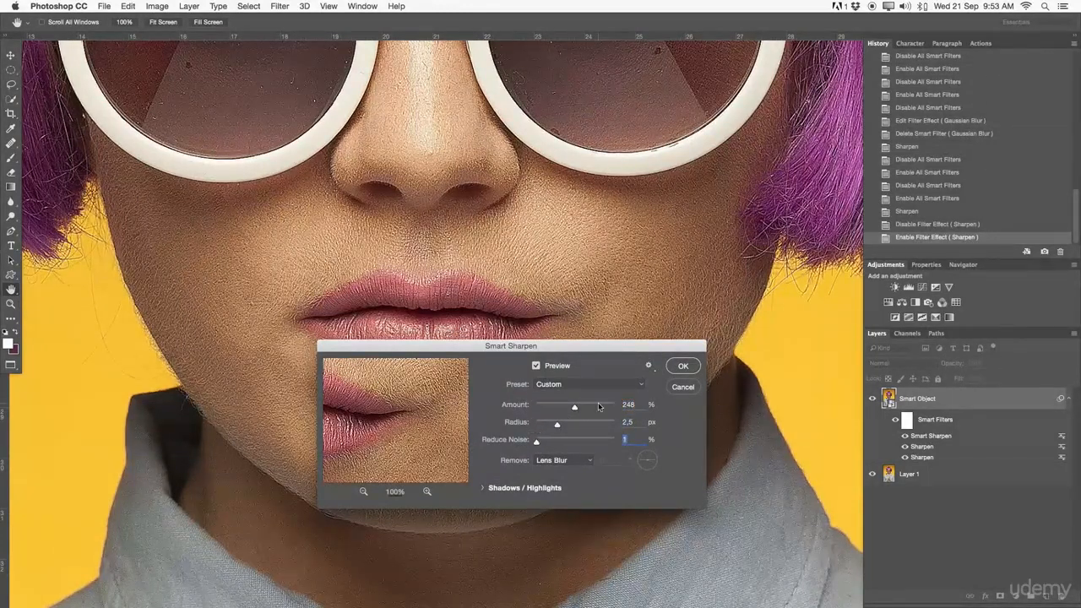
left_click(364, 492)
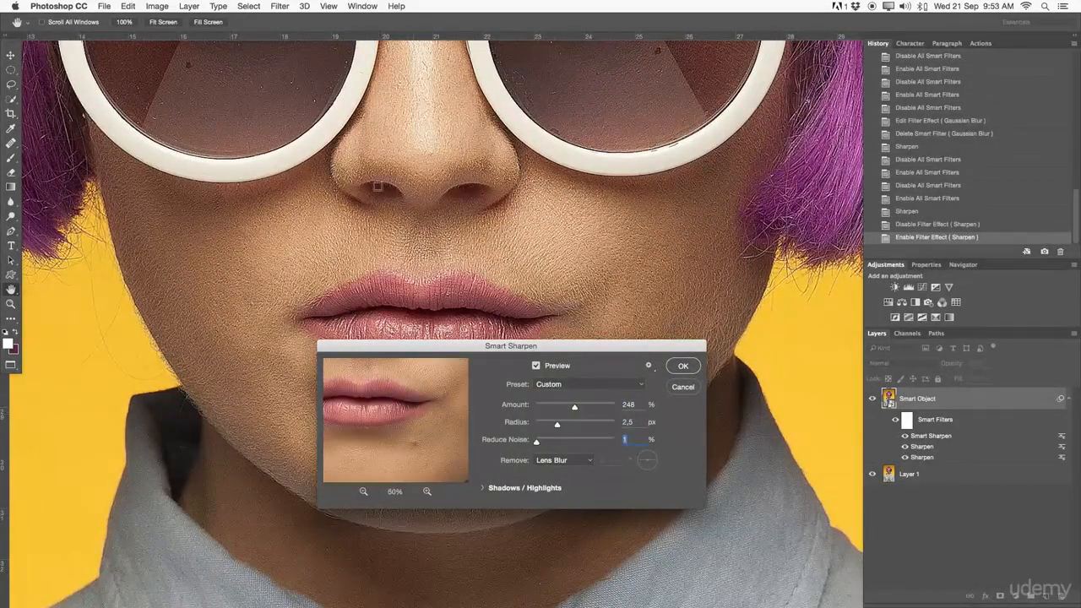
left_click(680, 366)
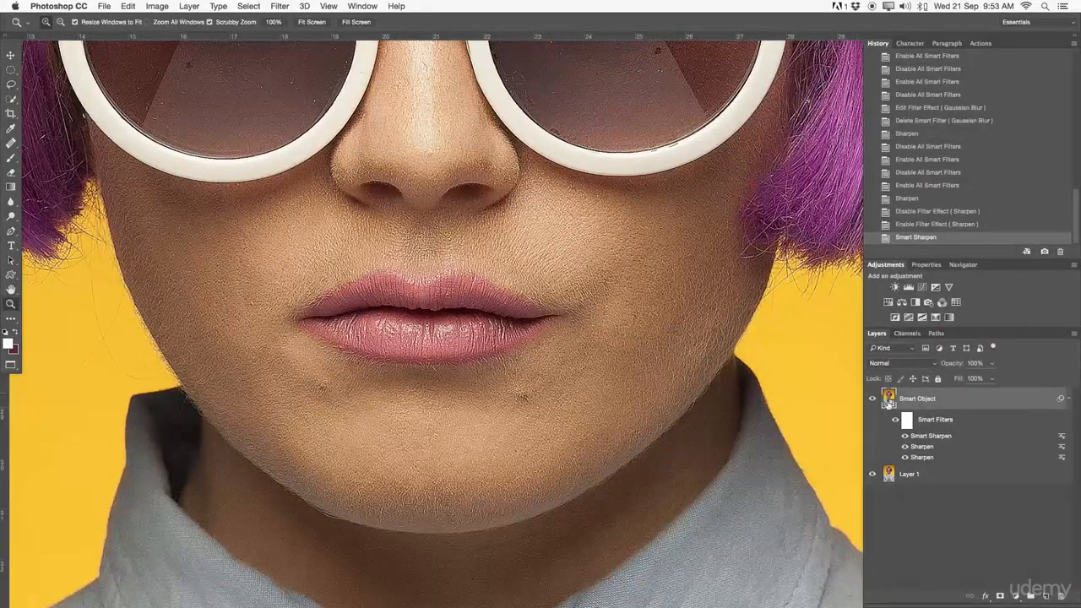
- Disable the Smart Sharpen and upper Sharpen effects and collapse the Smart Object layer's smart filter list
left_click_drag(568, 302, 550, 317)
left_click_drag(531, 160, 591, 167)
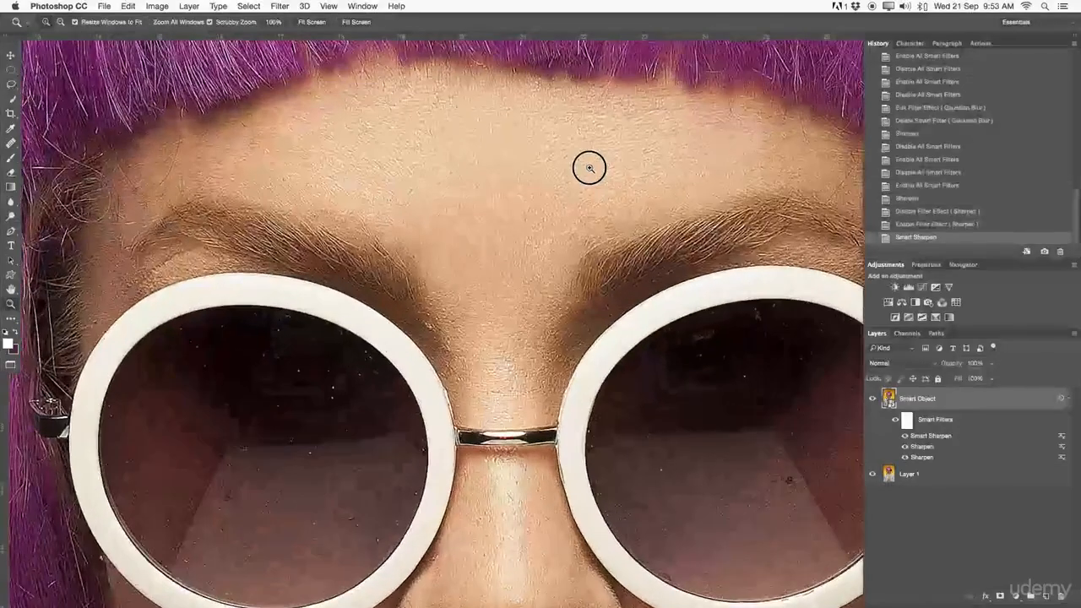
scroll(574, 253, "down", 5)
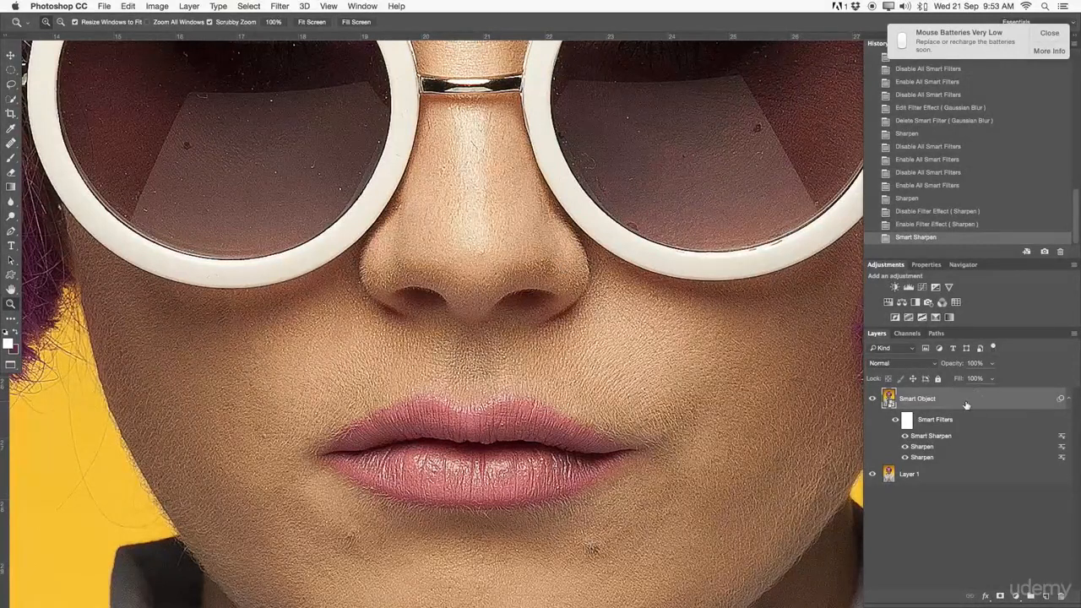
left_click(1048, 33)
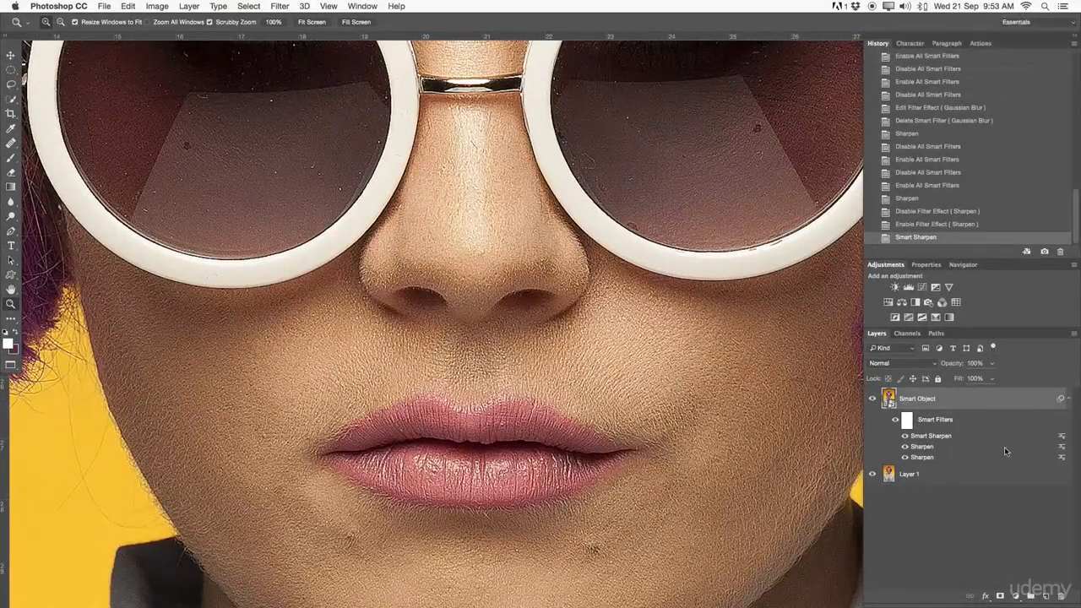
left_click(904, 435)
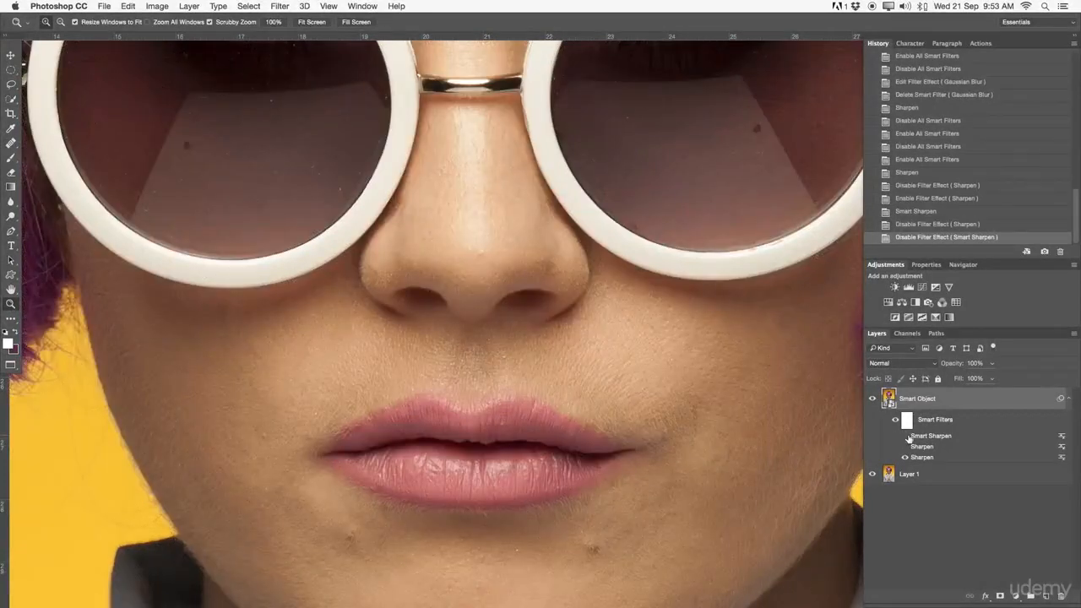
left_click(1064, 399)
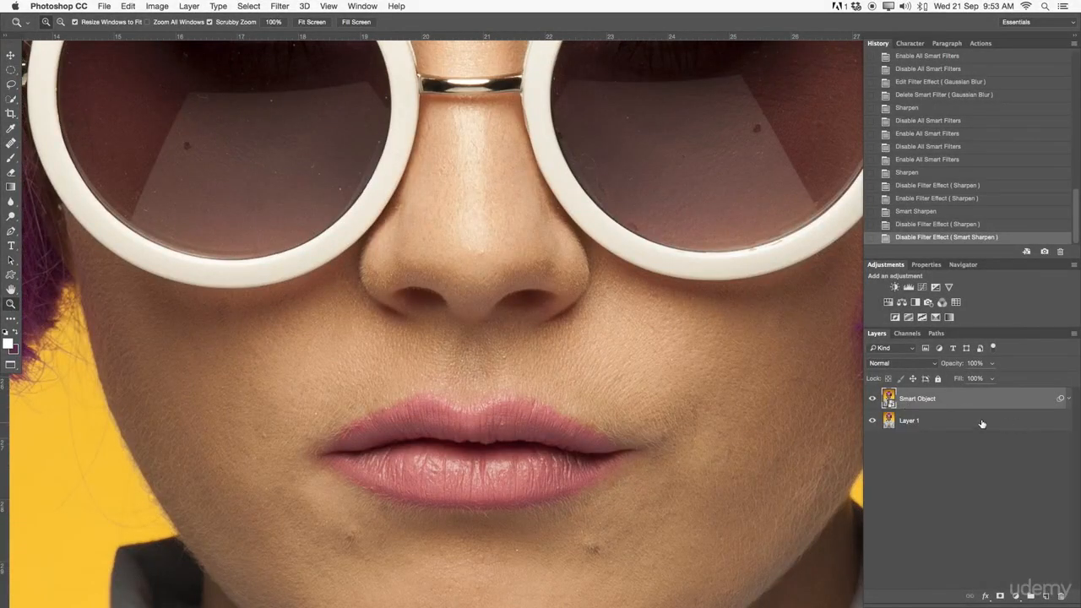
- View the whole portrait and look through the third-party plug-ins among the available filters
left_click_drag(596, 381, 427, 323)
left_click_drag(553, 317, 506, 318)
left_click_drag(496, 344, 514, 309)
left_click(271, 5)
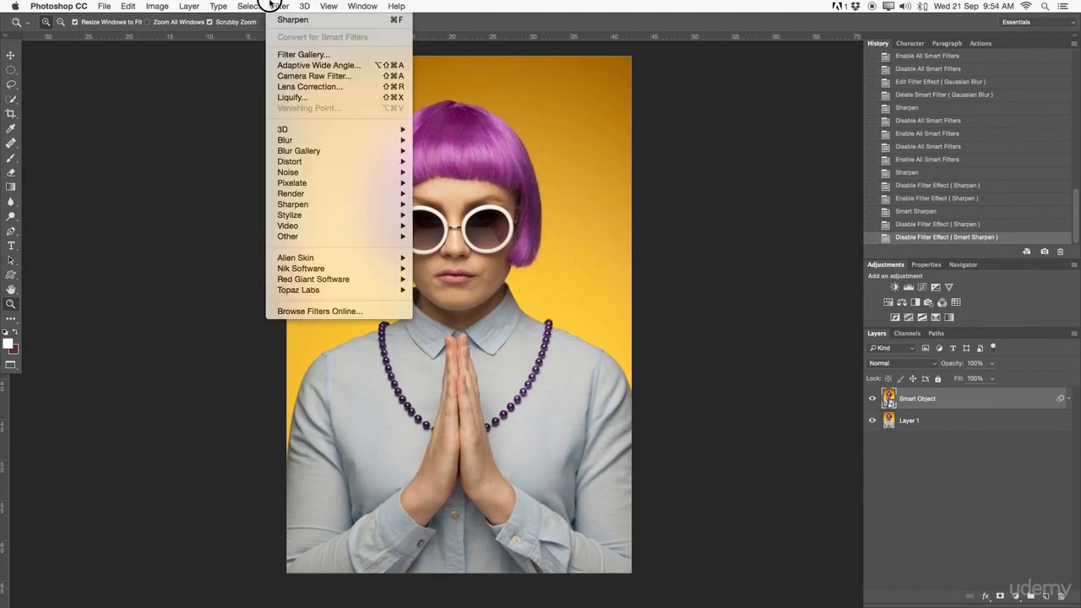
mouse_move(322, 281)
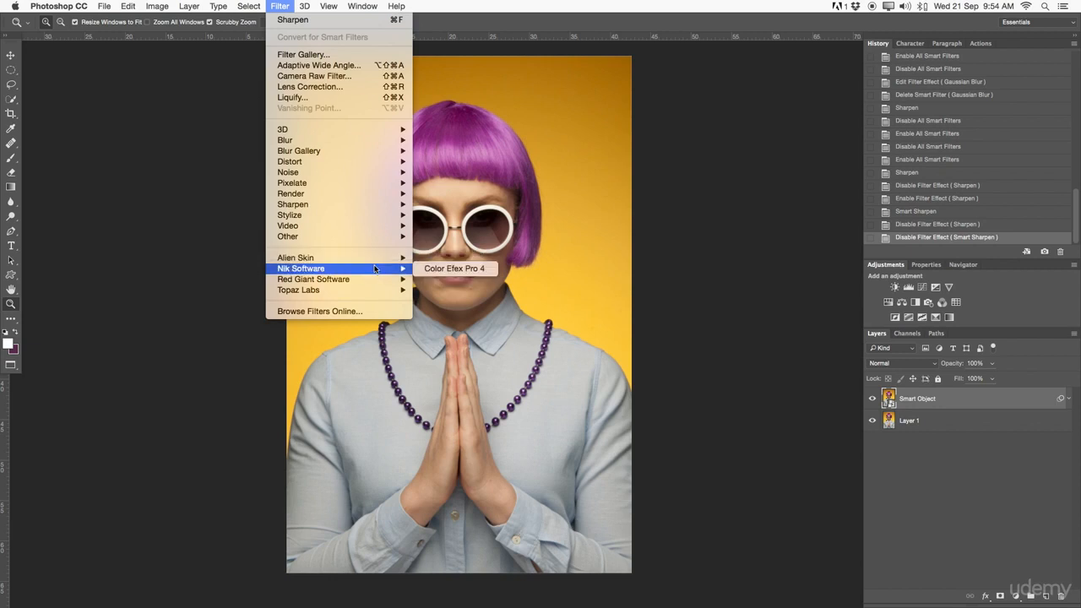
left_click(968, 461)
- Duplicate Layer 1 and move the copy above the Smart Object layer
left_click_drag(905, 423, 1030, 595)
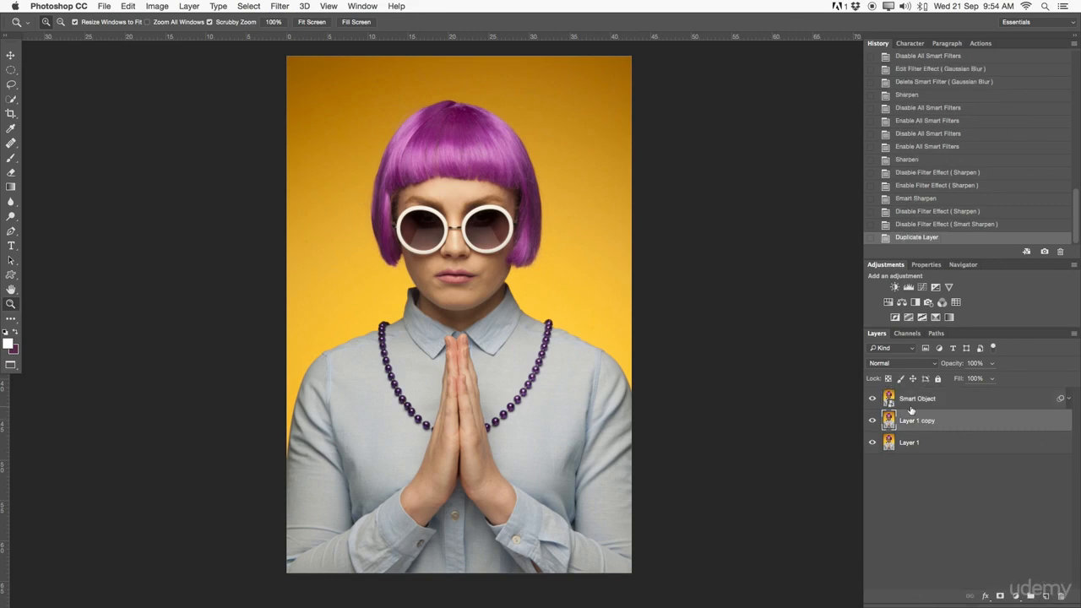
left_click_drag(906, 420, 918, 399)
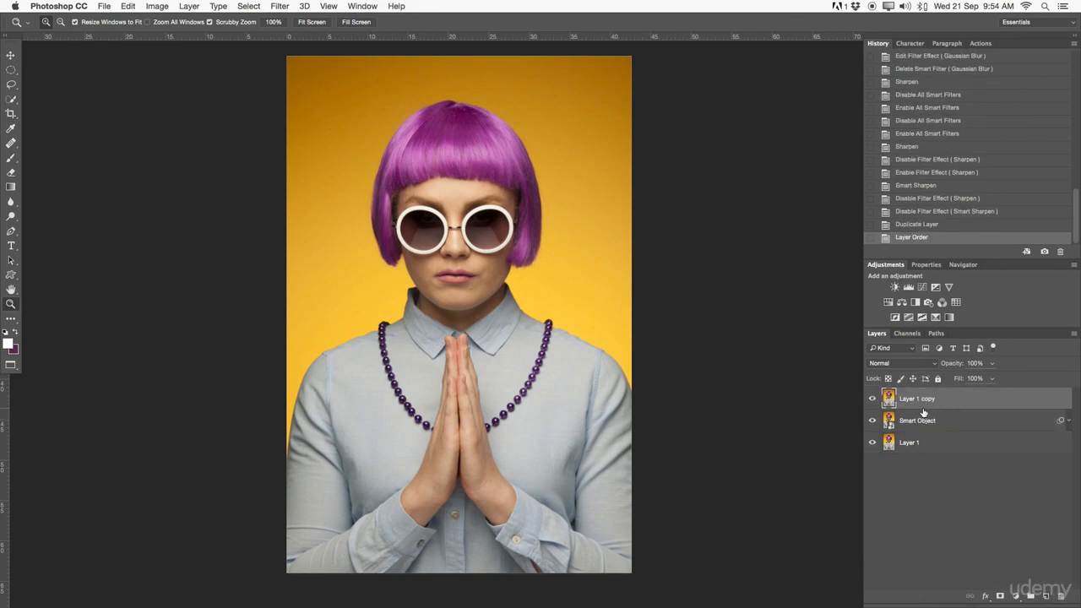
- Open the Nik Software Color Efex Pro 4 filter on the Layer 1 copy
left_click(370, 5)
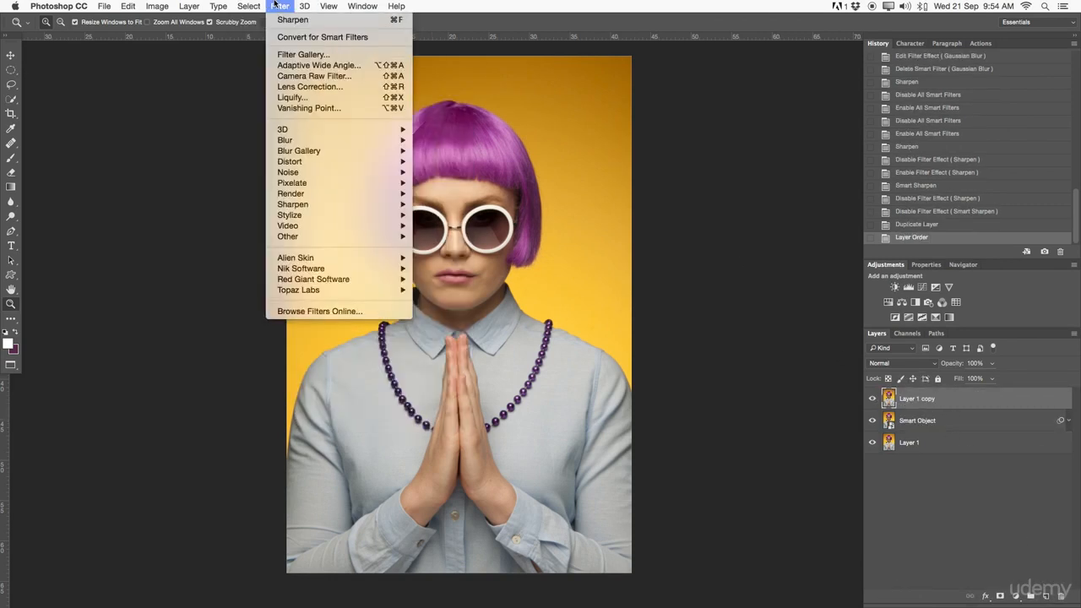
mouse_move(355, 269)
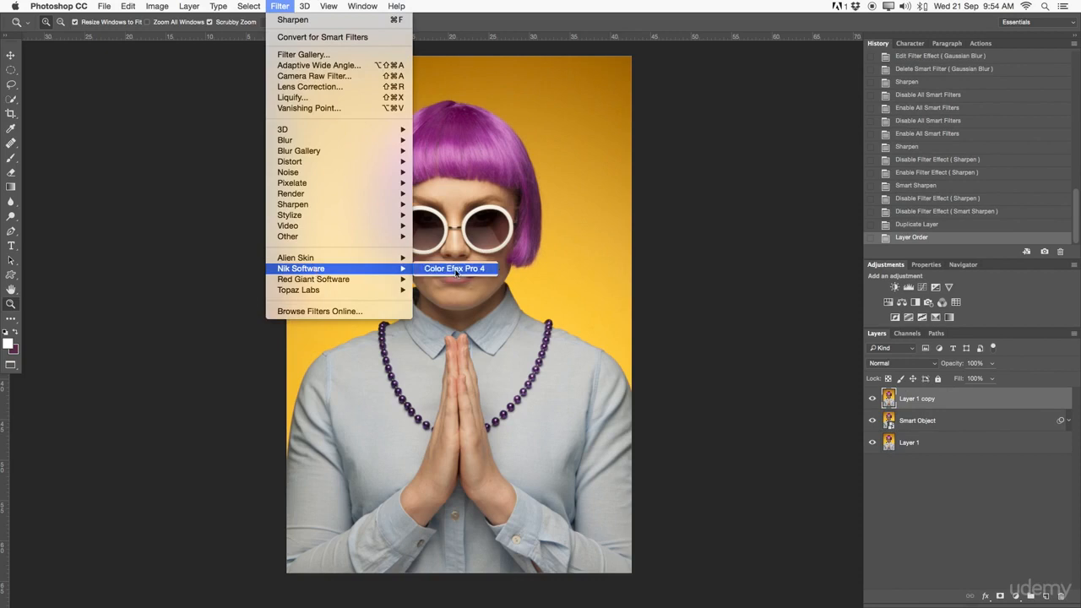
left_click(456, 268)
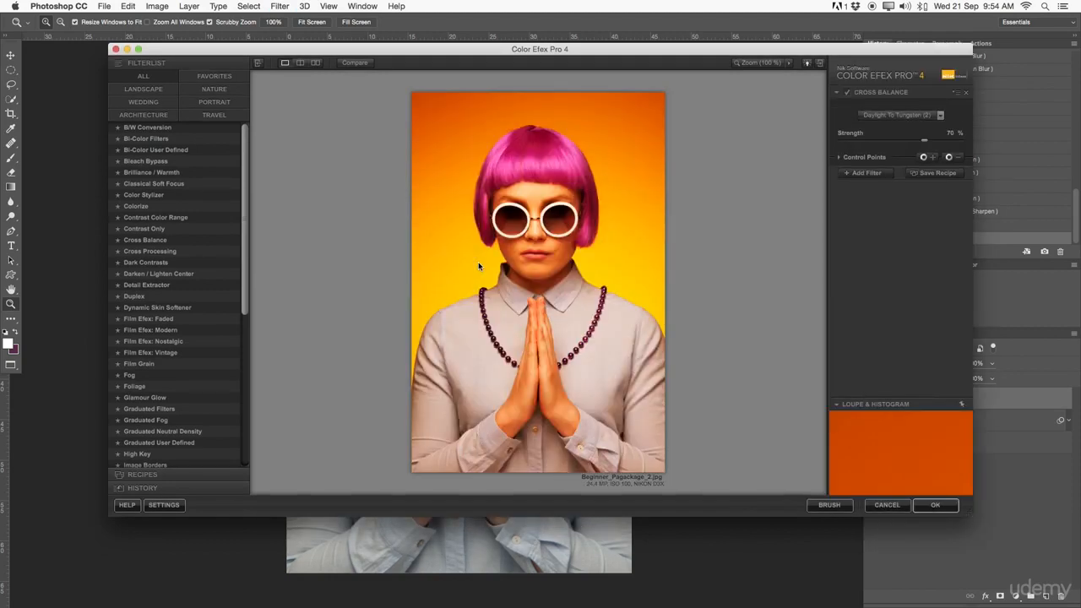
left_click_drag(538, 49, 490, 54)
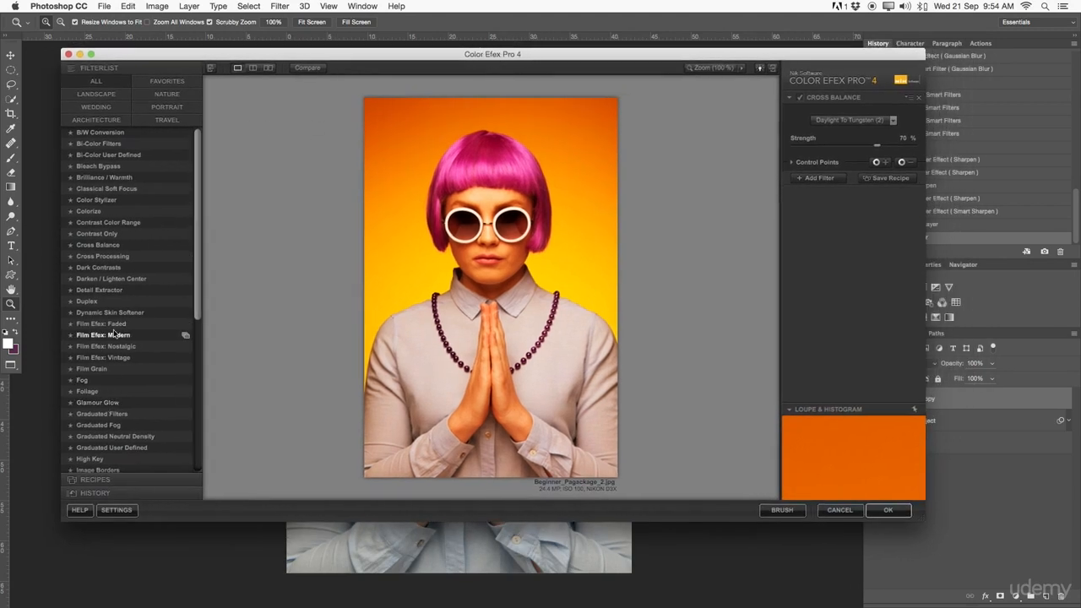
- Try the Glamour Glow filter with a strongly increased Glow and examine the mouth and nose at 100% zoom
scroll(199, 244, "down", 5)
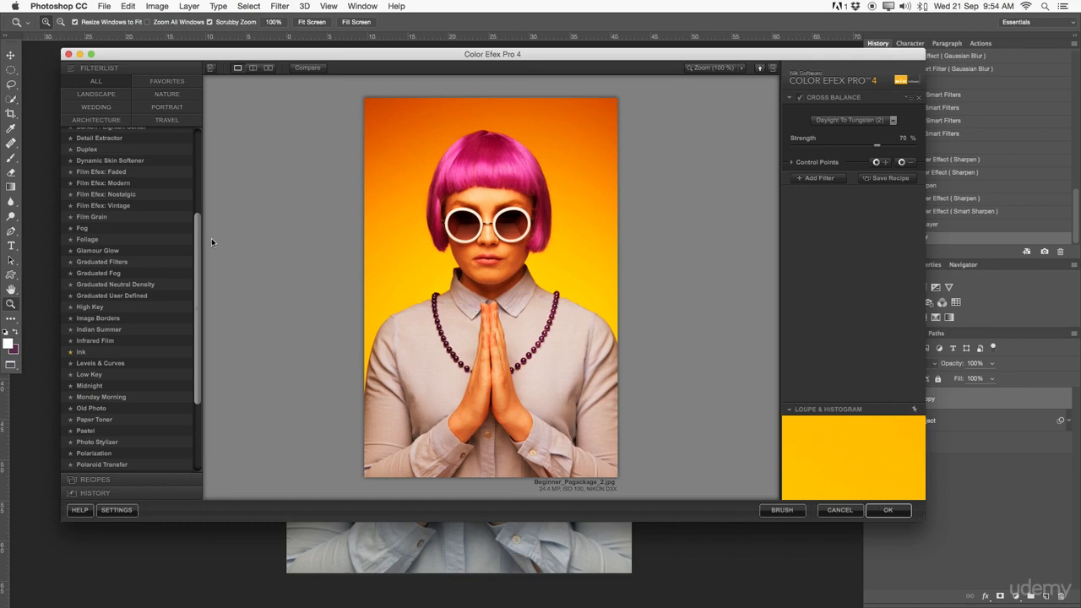
left_click(118, 251)
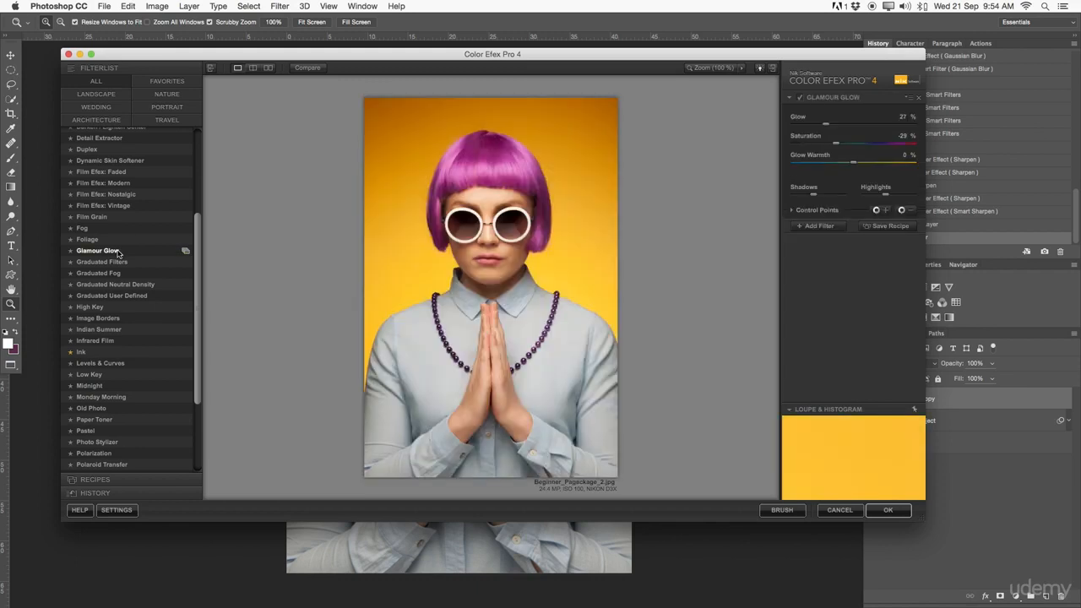
left_click_drag(825, 123, 903, 122)
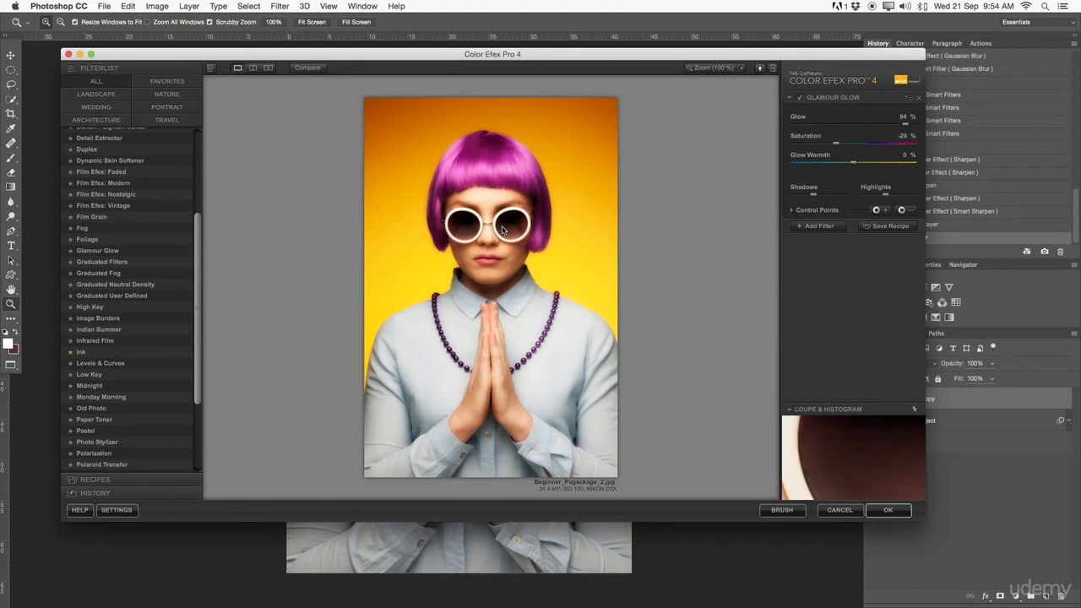
left_click(741, 67)
left_click(755, 78)
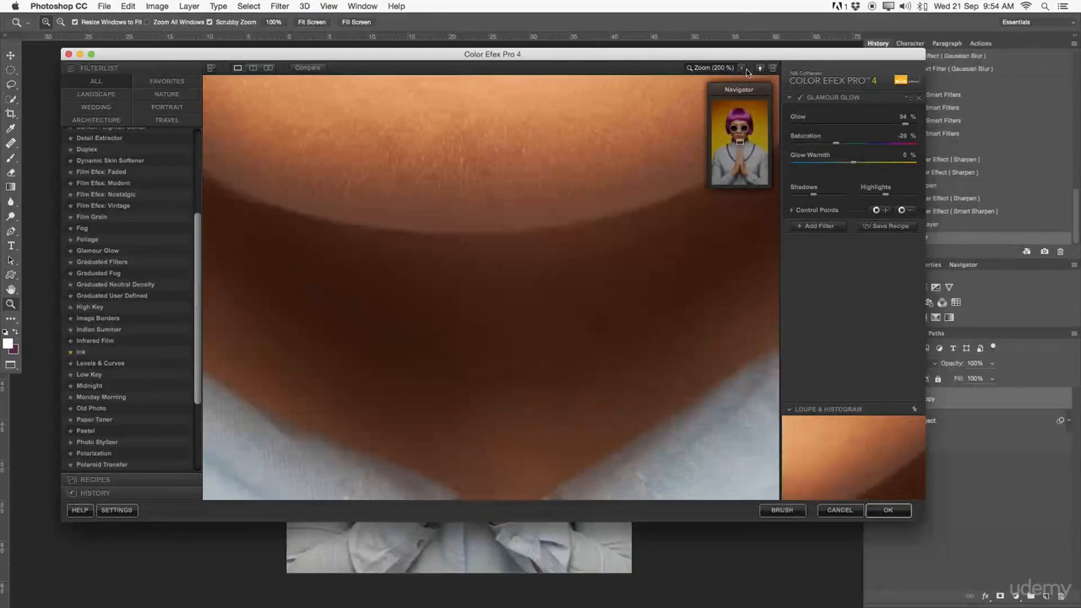
left_click(743, 68)
left_click(748, 88)
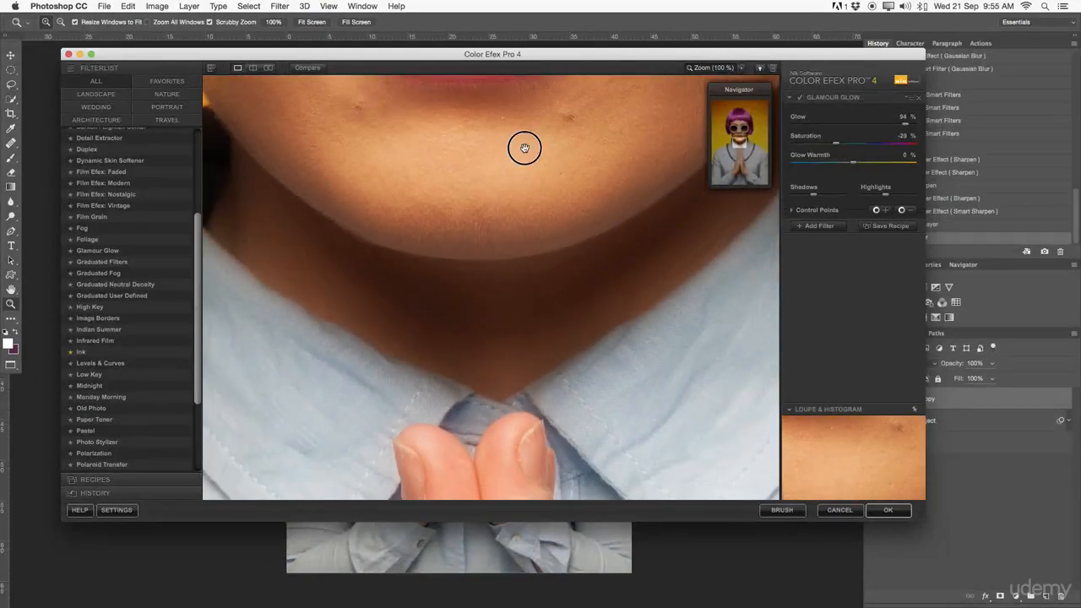
left_click_drag(525, 149, 533, 393)
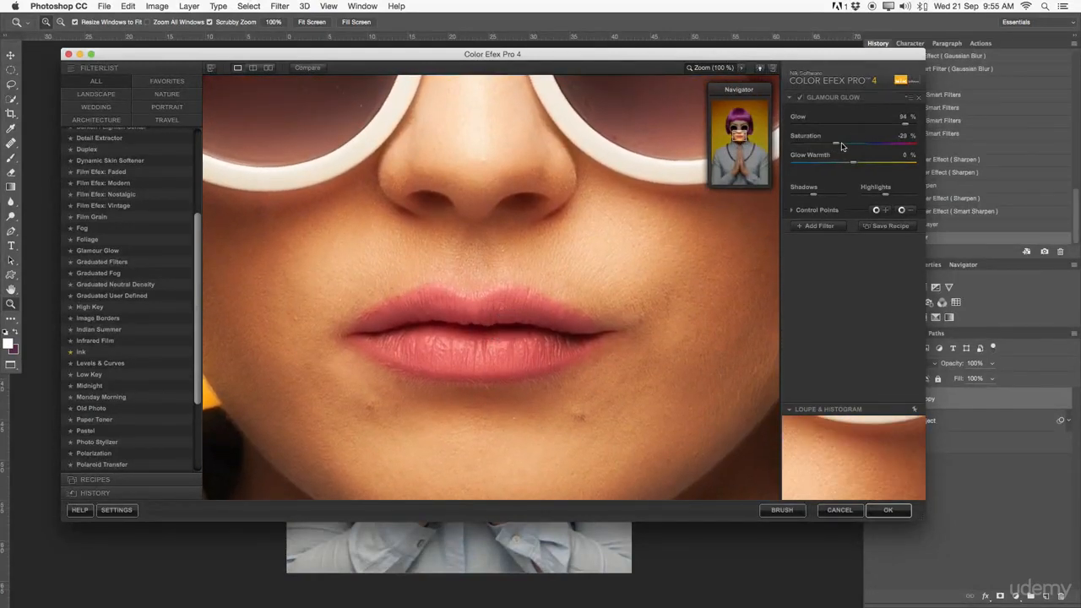
- Try Glamour Glow with Glow at 100% and Glow Warmth at about -38%, viewing the portrait at 25% zoom
left_click_drag(903, 124, 915, 123)
left_click_drag(853, 167, 830, 165)
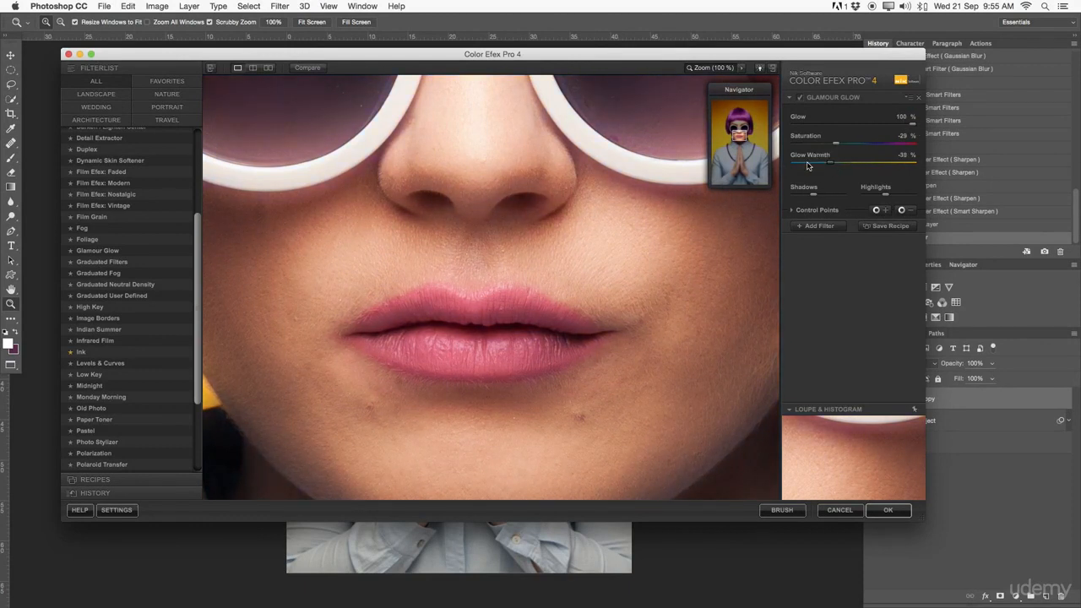
left_click(741, 70)
left_click(752, 105)
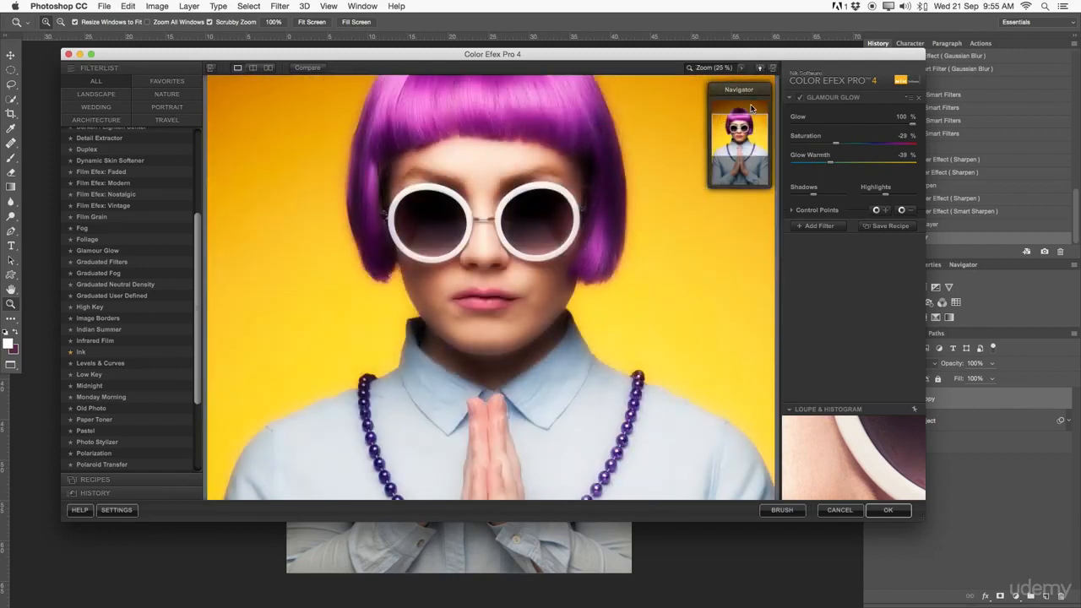
- Choose the Ink filter with Strength 60% and apply it to the Layer 1 copy
scroll(126, 346, "down", 5)
left_click(89, 230)
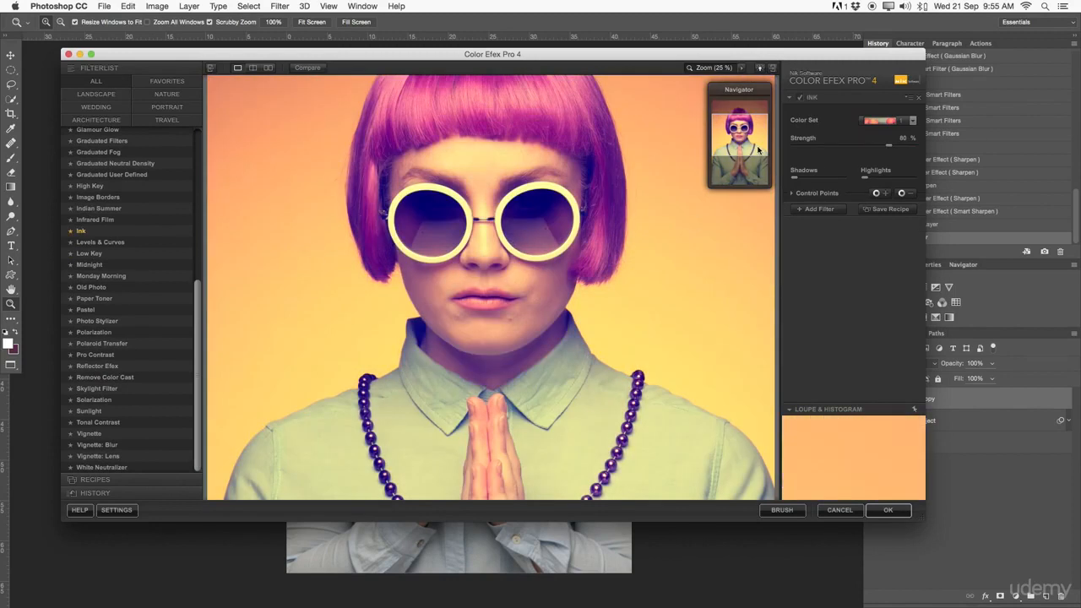
mouse_move(748, 130)
left_mouse_down()
mouse_move(748, 150)
mouse_move(746, 118)
mouse_move(748, 128)
left_mouse_up()
left_click_drag(889, 144, 864, 149)
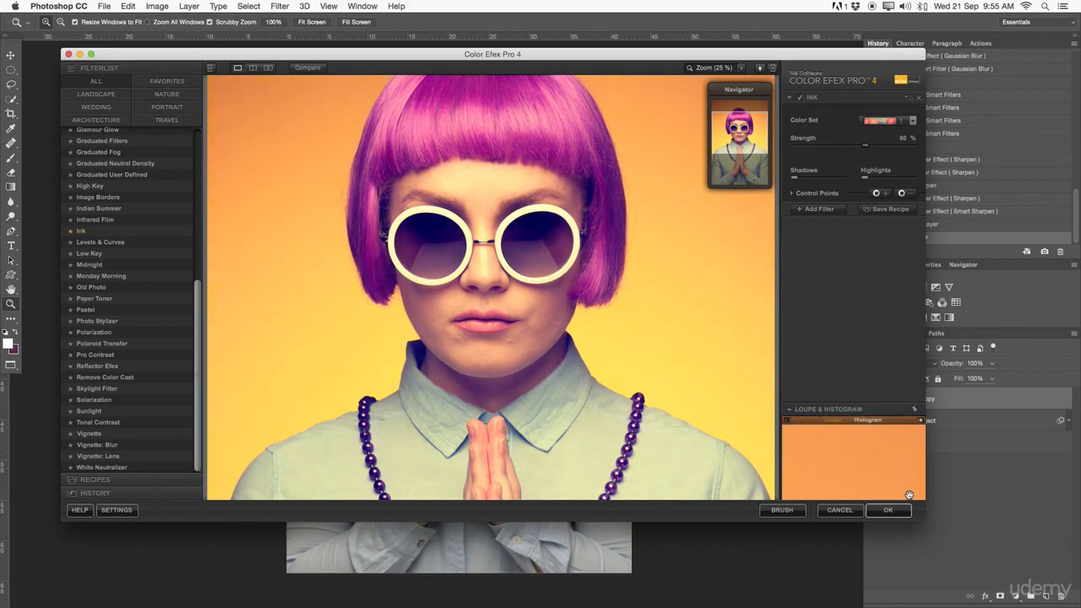
left_click(890, 509)
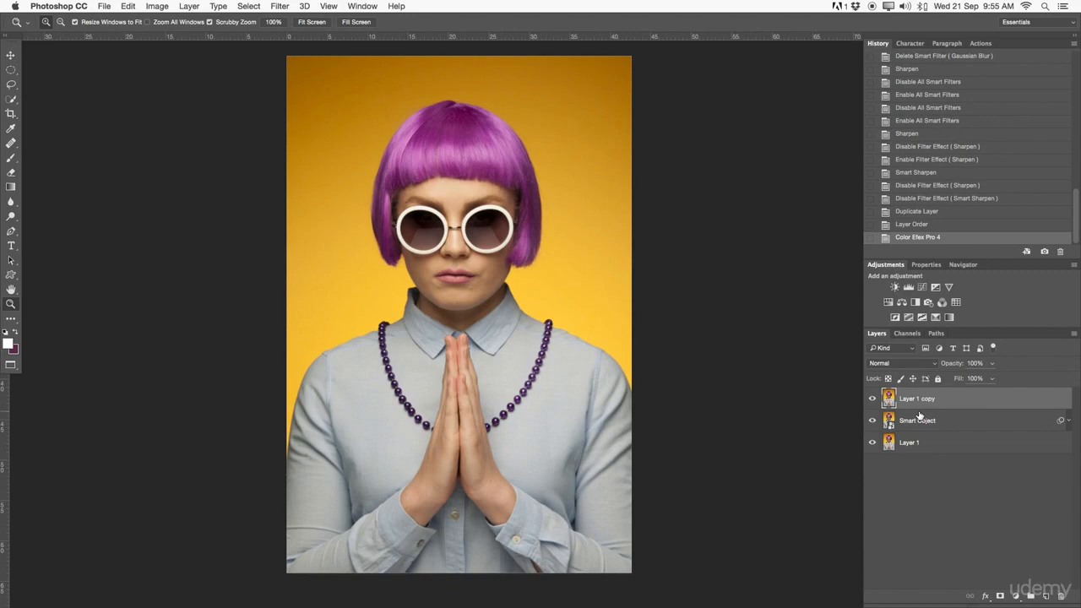
left_click(282, 6)
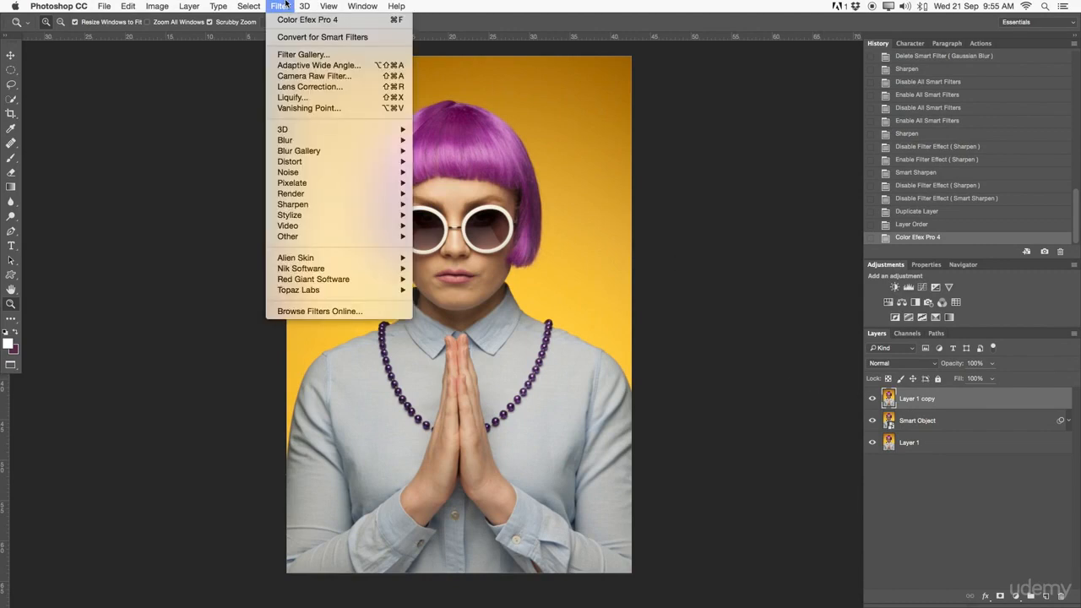
mouse_move(311, 269)
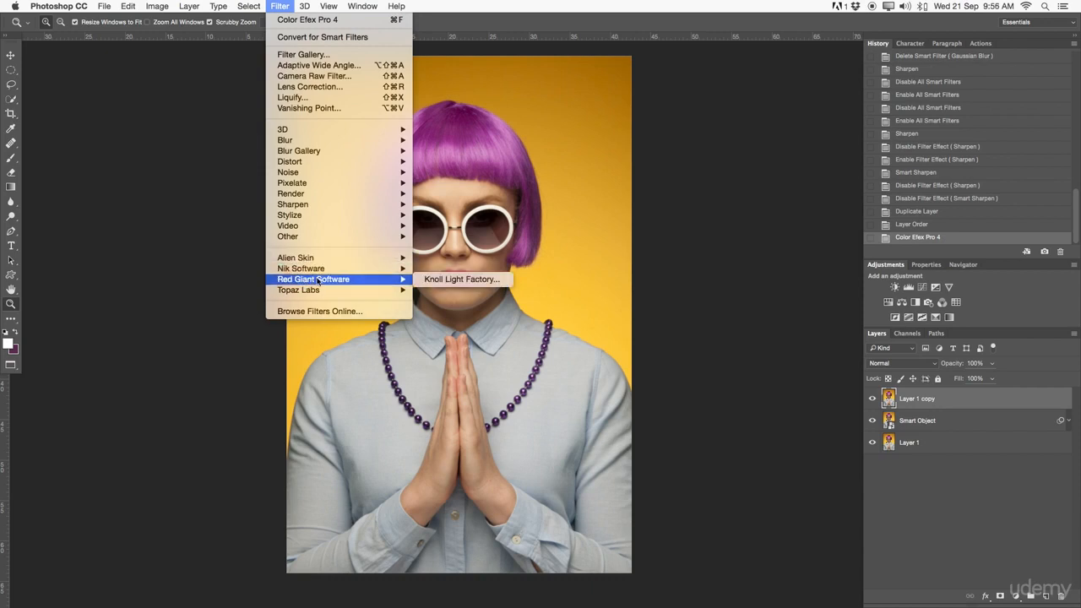
mouse_move(275, 270)
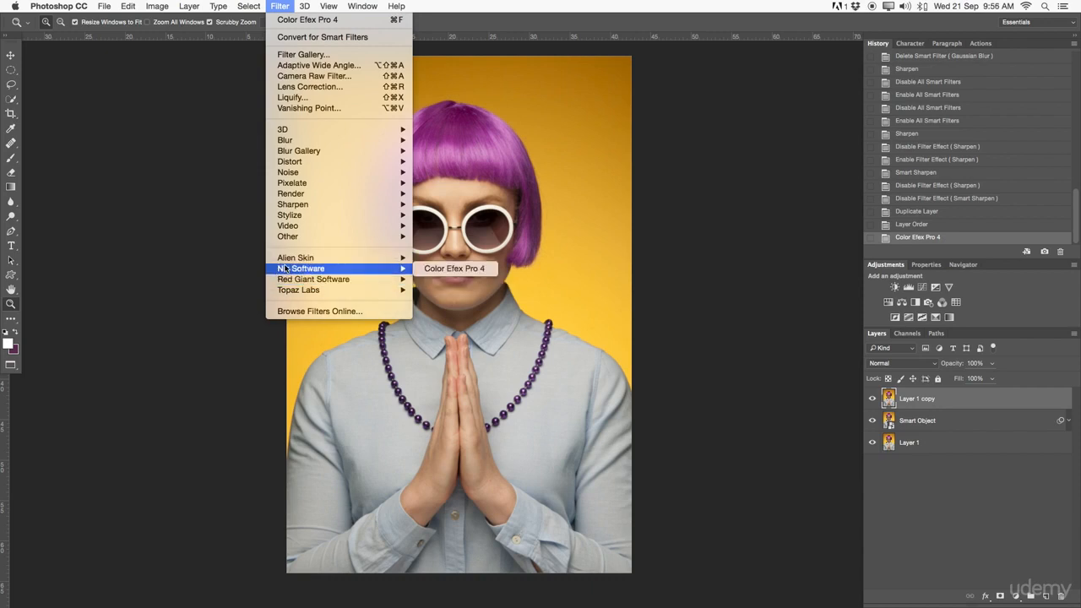